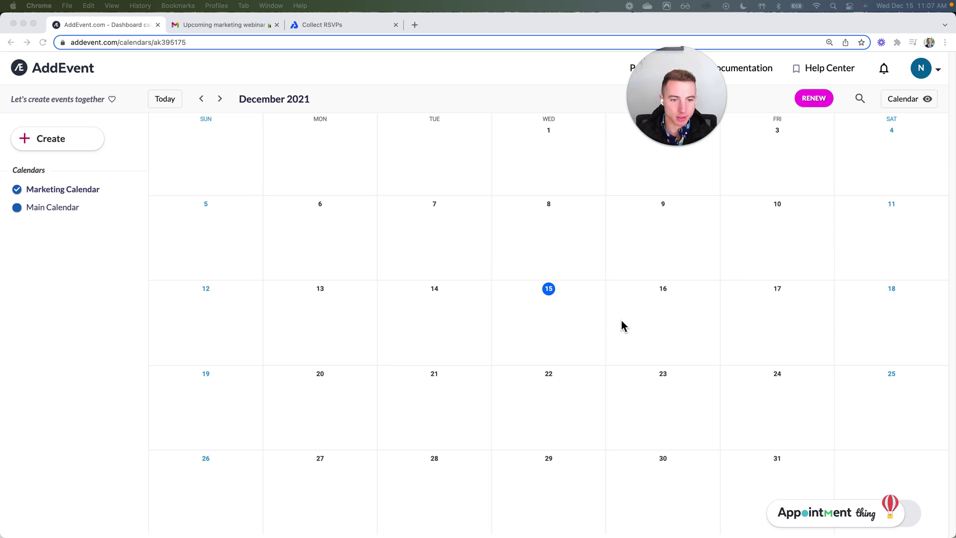
left_click(653, 317)
left_click(662, 312)
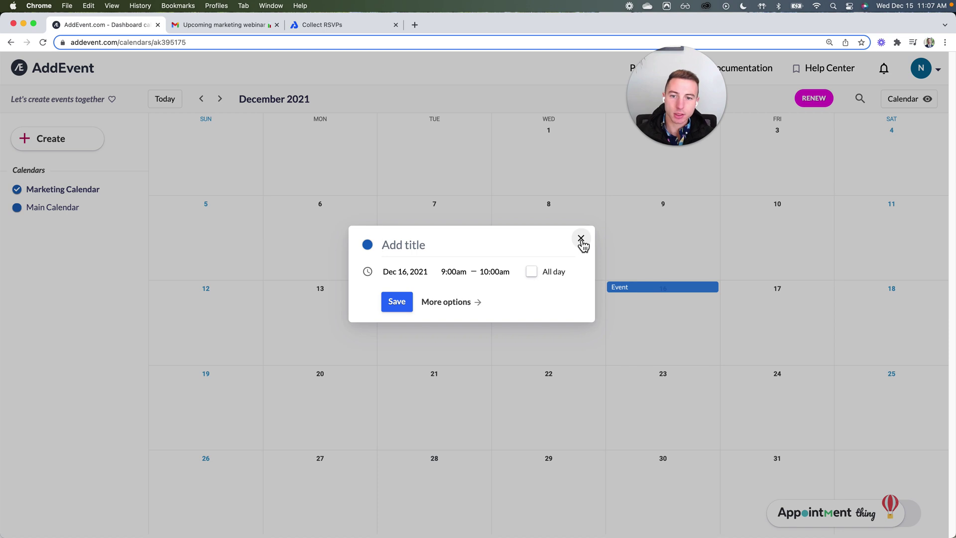
left_click(582, 241)
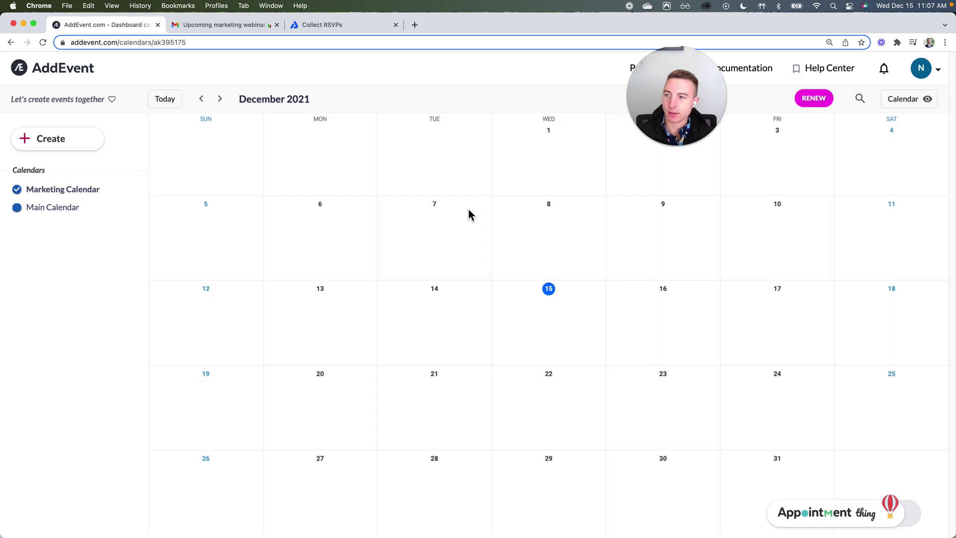
Start a new event in the Marketing Calendar and title it "A great RSVP event! 📚"
left_click(76, 144)
left_click(119, 139)
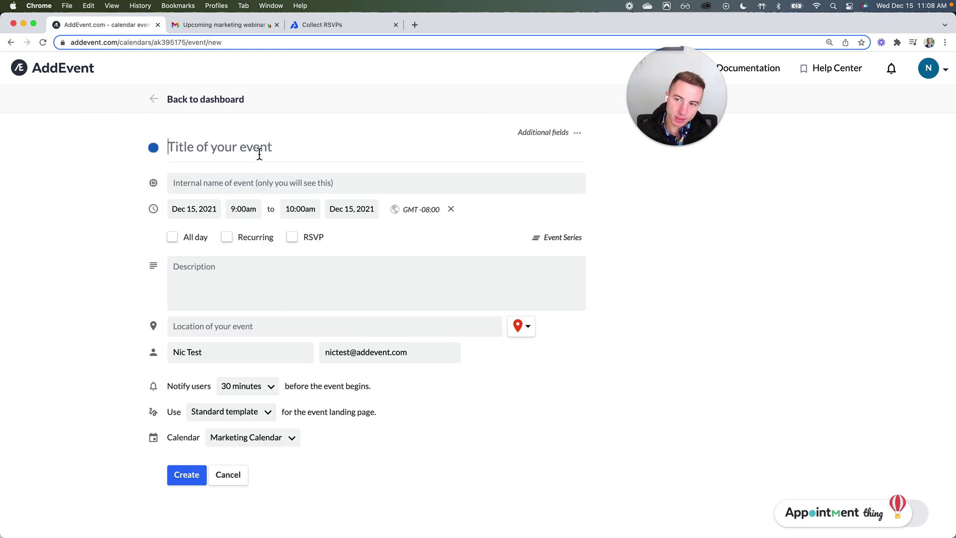
type("A")
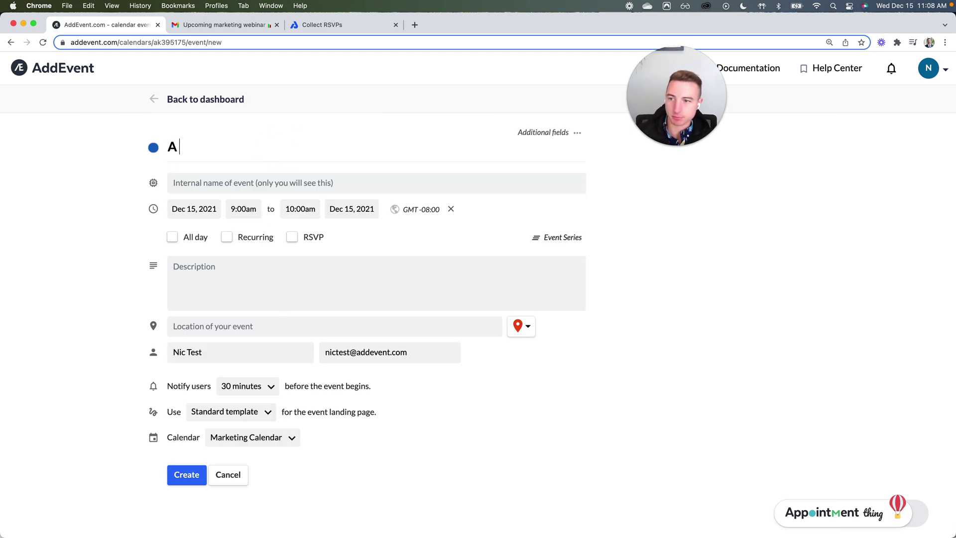
type(" great RS")
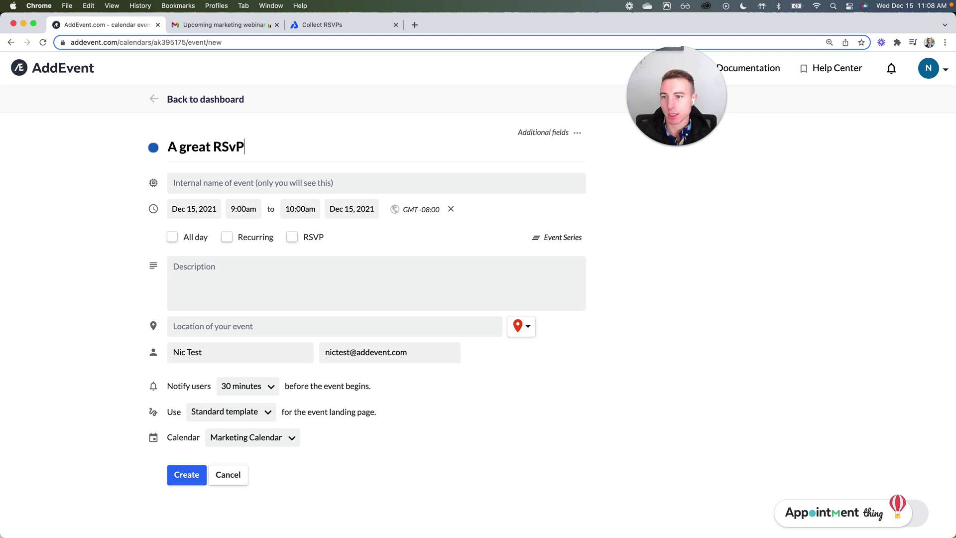
type("VP eve")
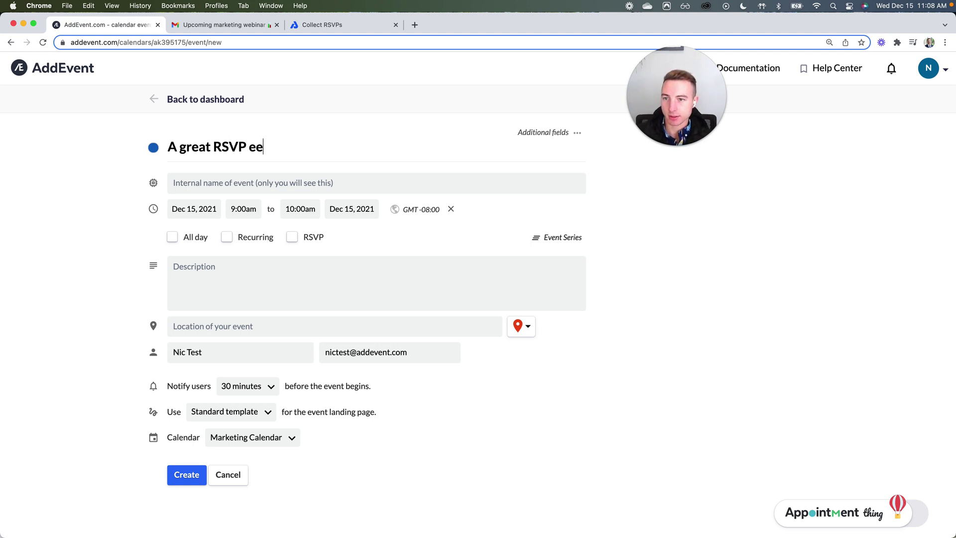
key("BackSpace")
type("vent!")
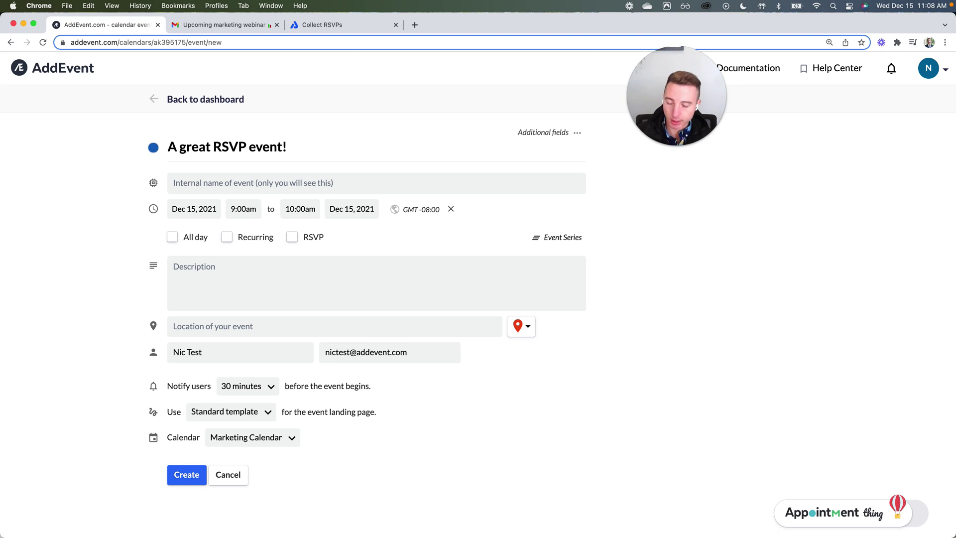
type(" 📚")
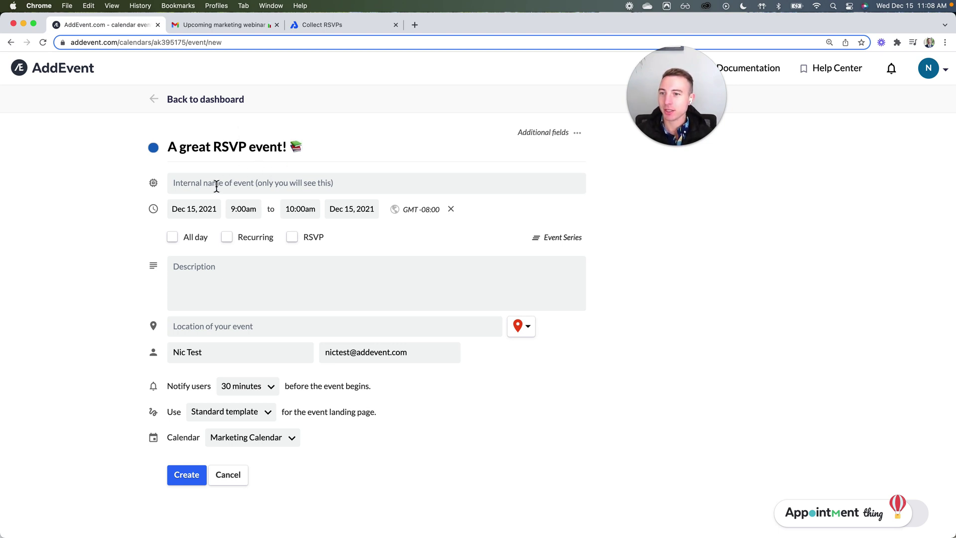
Set the event date to Dec 16, 2021 and enable RSVP with the Standard RSVP form
left_click(205, 213)
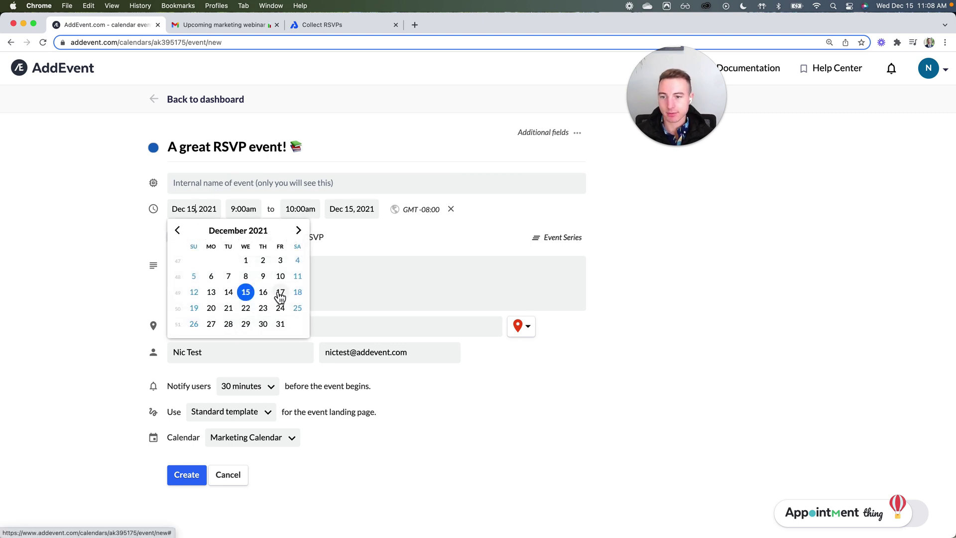
left_click(265, 295)
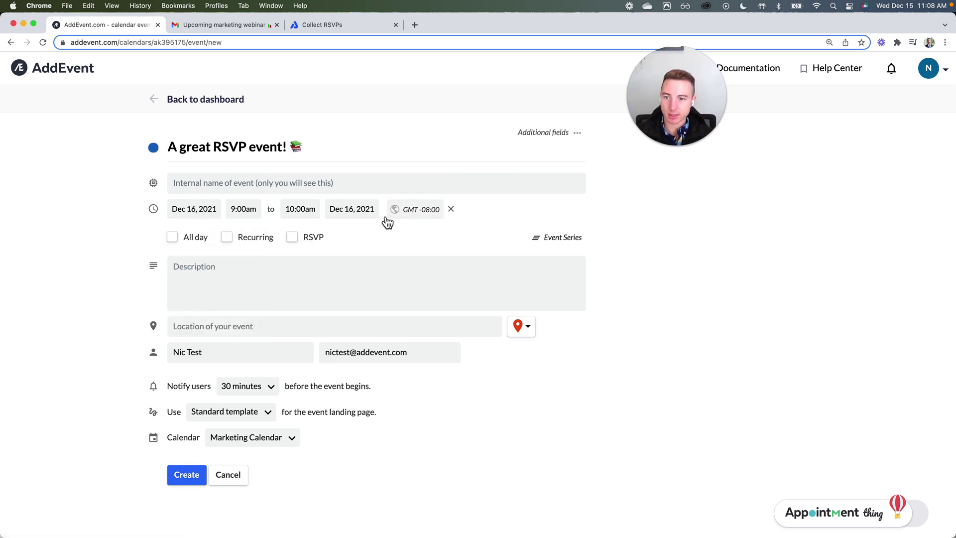
left_click(292, 238)
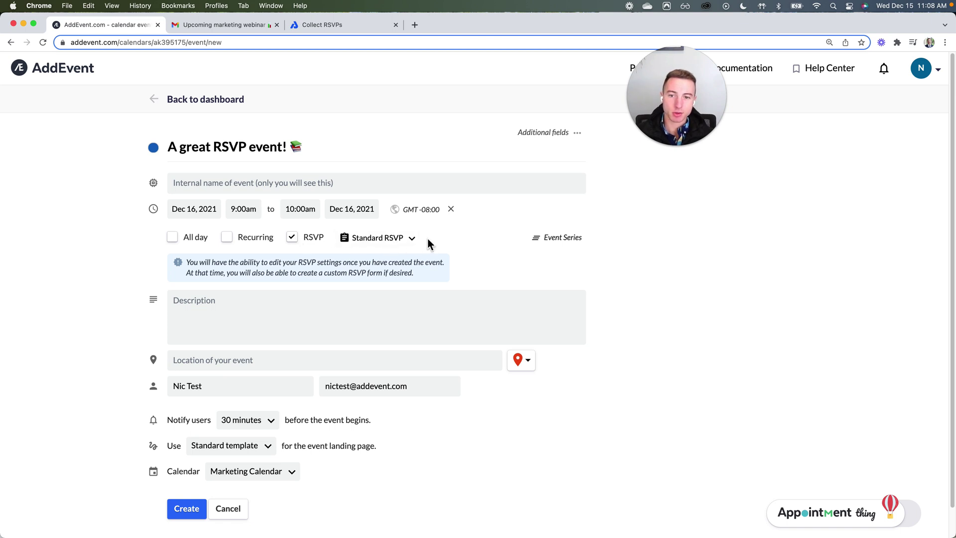
left_click(413, 239)
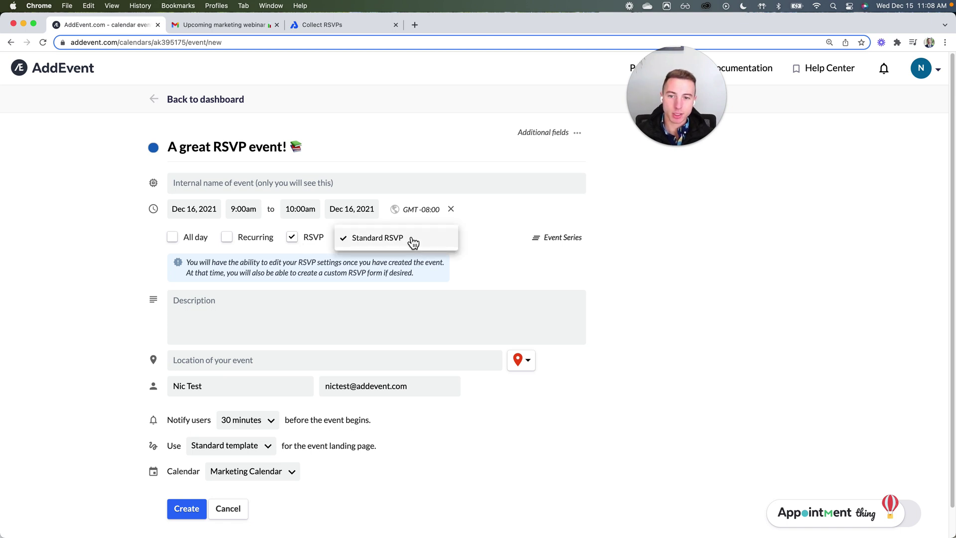
left_click(474, 248)
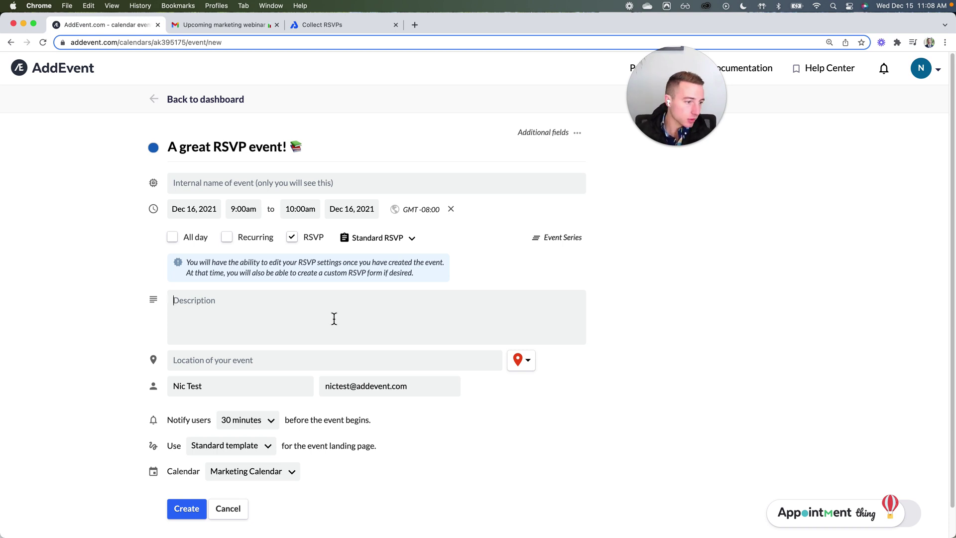
Create the event with the description "Information about the event!" and the location zoom.com/meeting-link
left_click(334, 318)
type("Information about the event!")
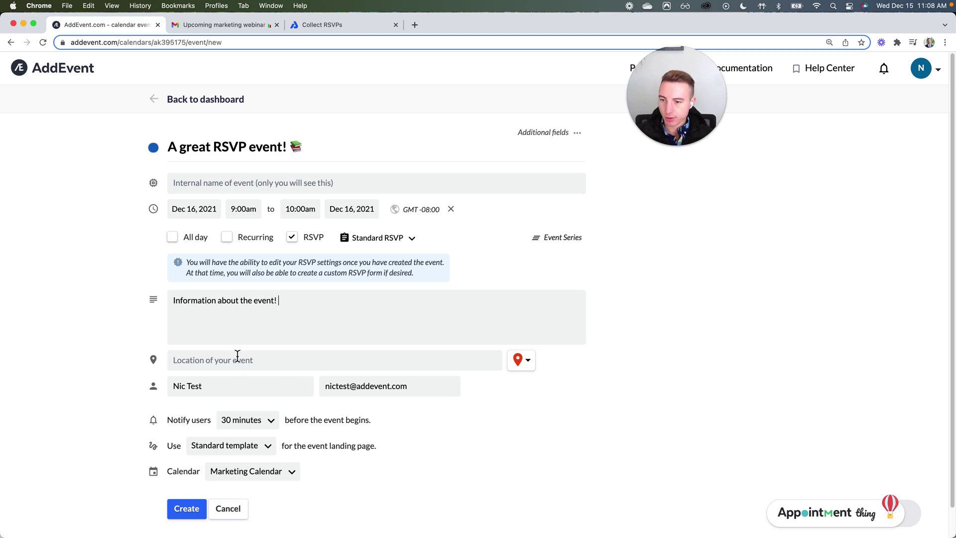
left_click(237, 354)
type("zoom.com/meeting-link")
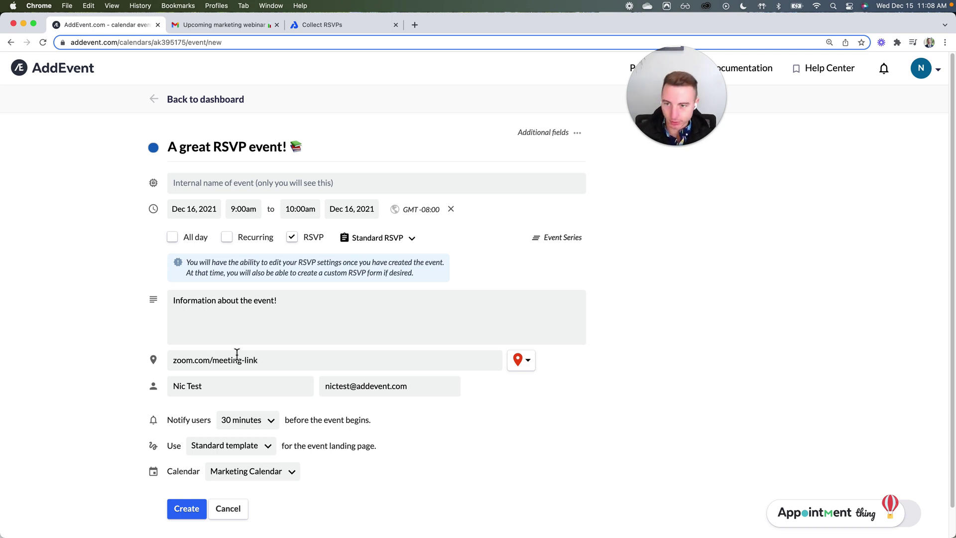
left_click(188, 509)
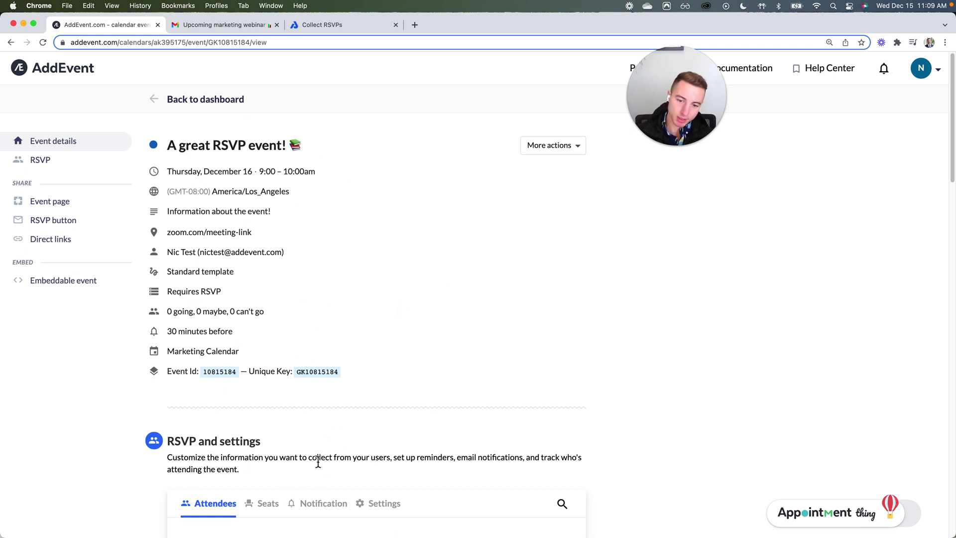
Return to the dashboard and open the full details of the December 16 RSVP event
left_click(155, 104)
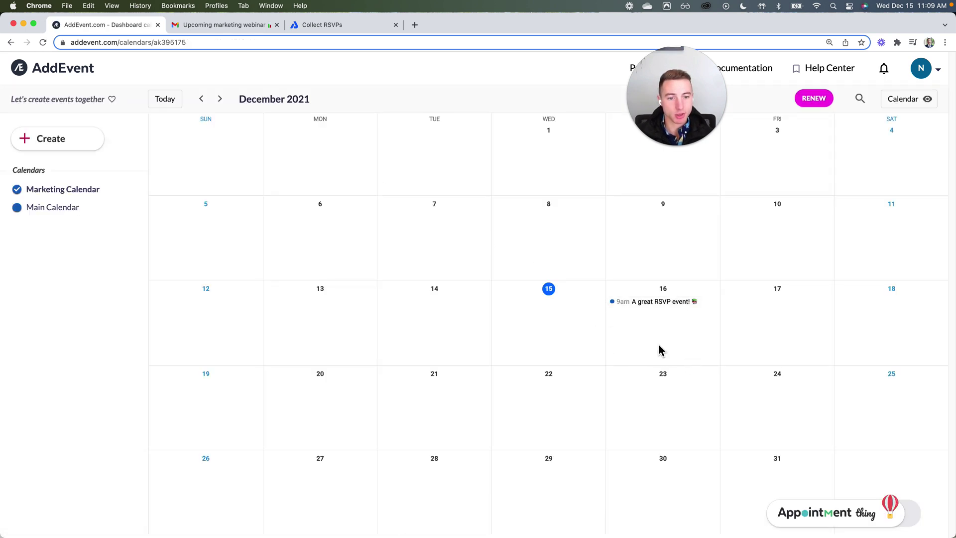
left_click(657, 304)
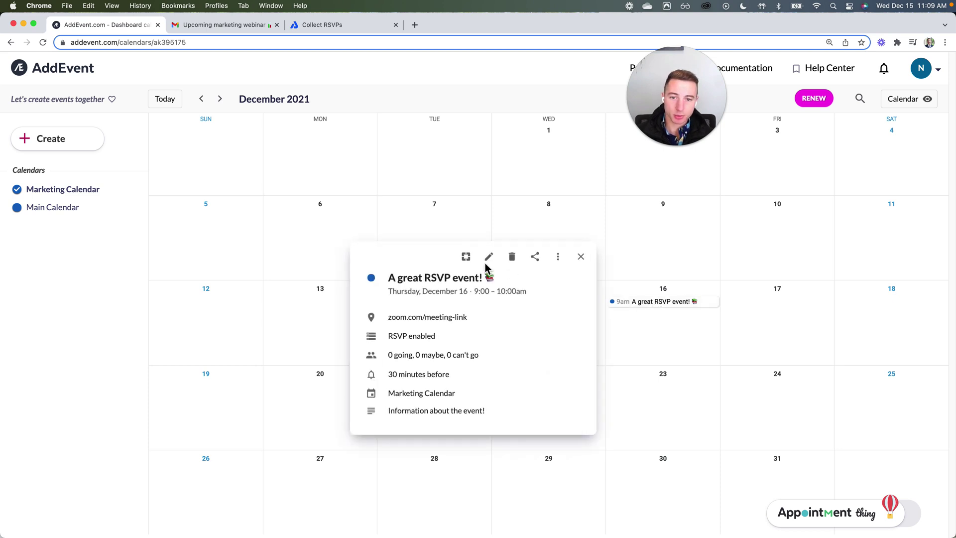
left_click(467, 257)
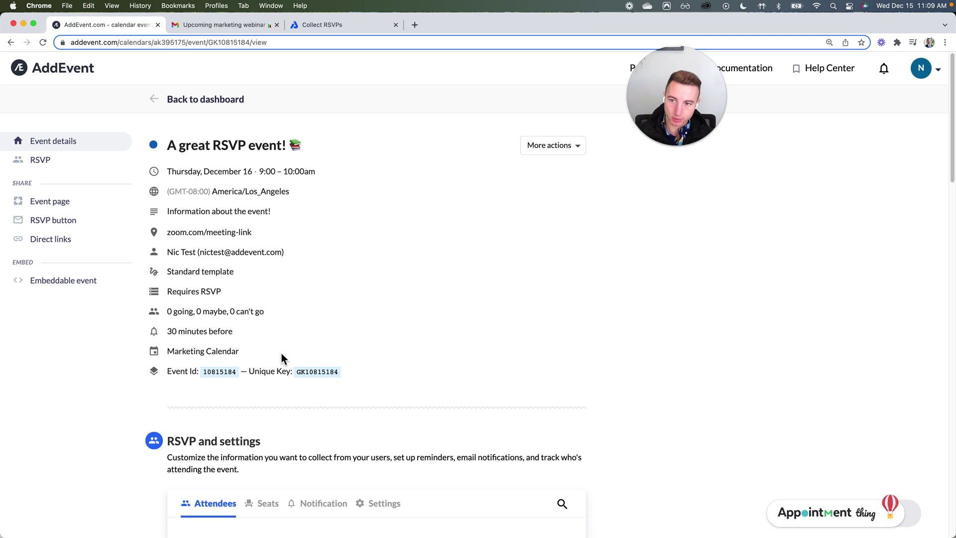
Review the event's RSVP options for seats, notifications and settings, then return to the attendee list
scroll(394, 358, "down", 3)
scroll(396, 362, "down", 5)
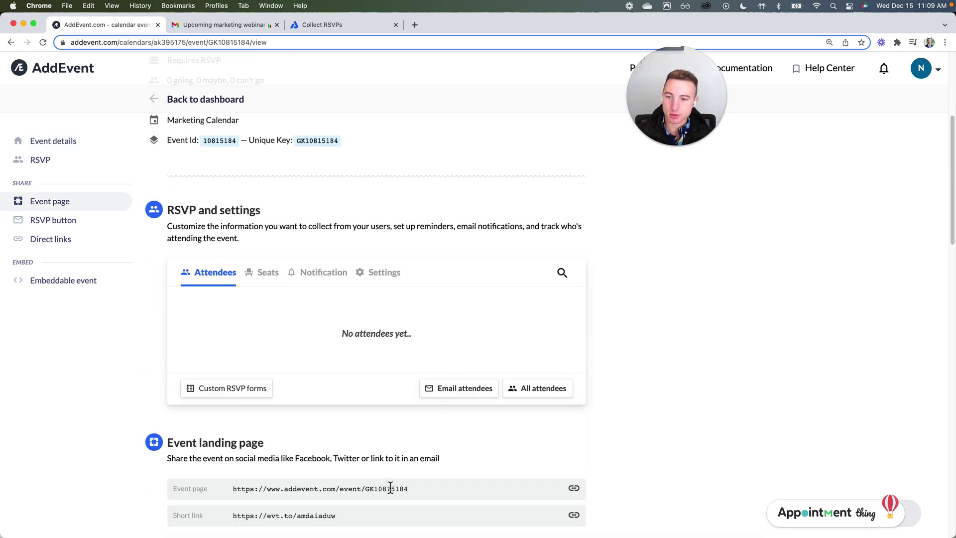
scroll(358, 456, "down", 1)
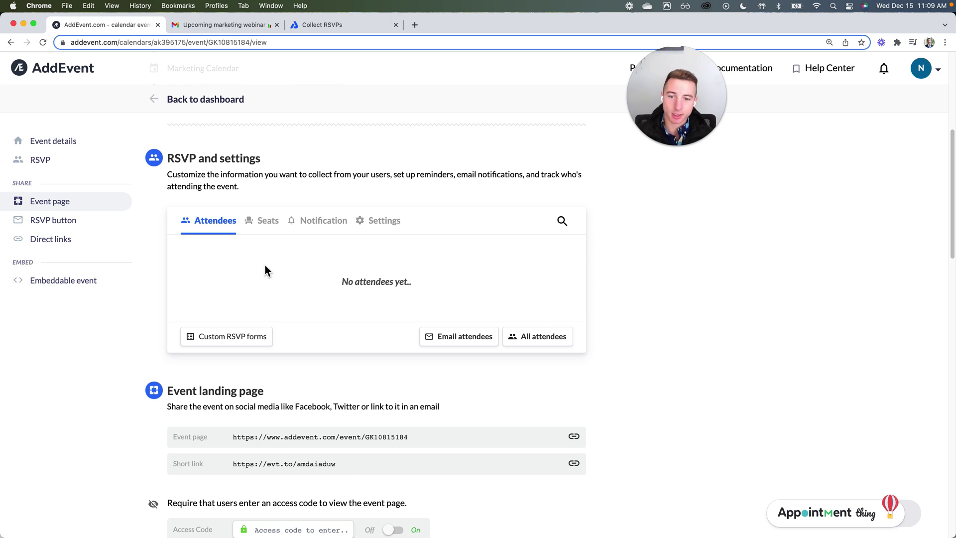
scroll(265, 269, "down", 1)
left_click(264, 213)
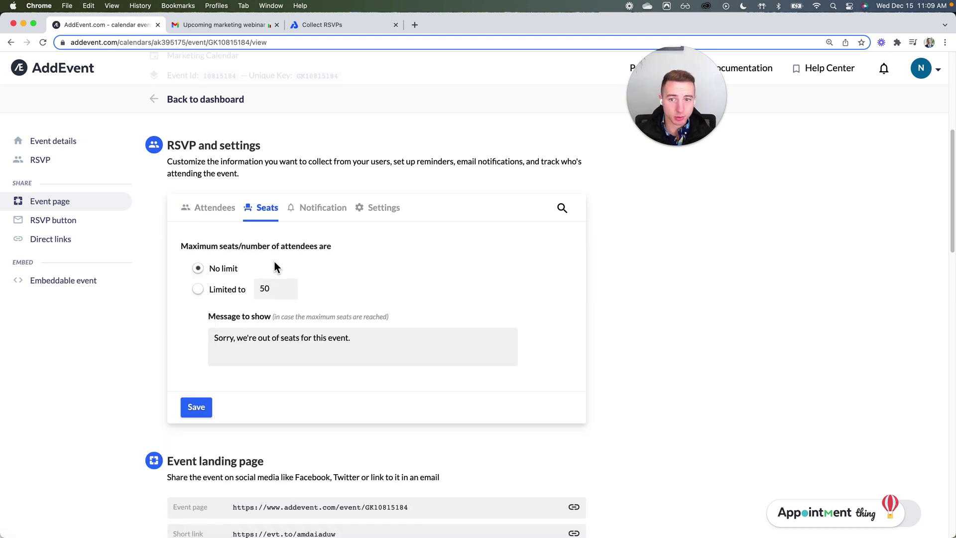
left_click(316, 209)
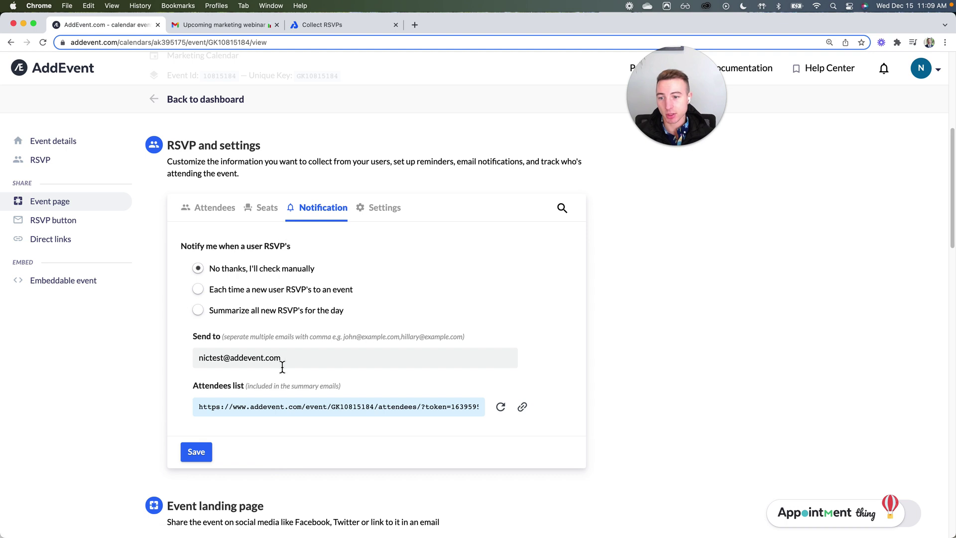
left_click(382, 213)
left_click(215, 215)
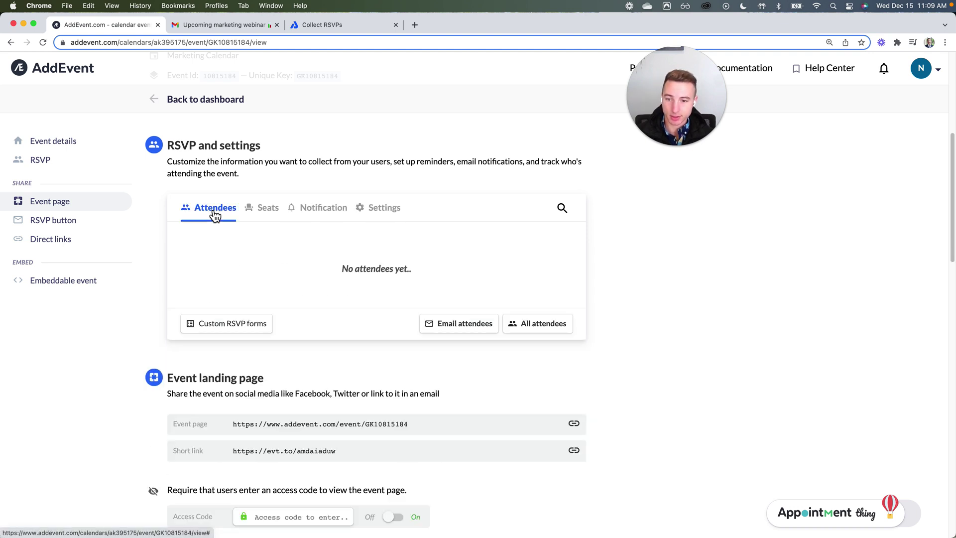
Open the event's public landing page from its full event page link
scroll(318, 386, "down", 3)
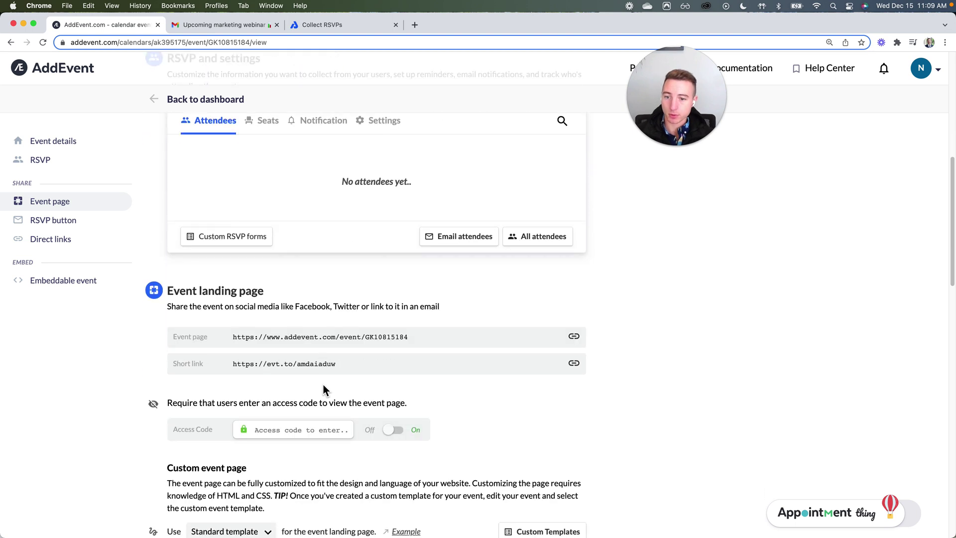
scroll(492, 390, "down", 1)
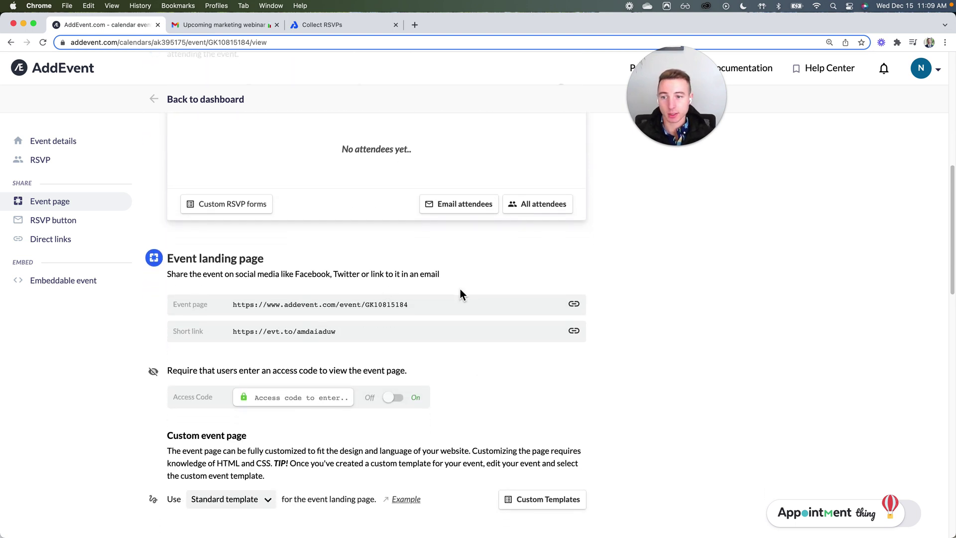
left_click(576, 306)
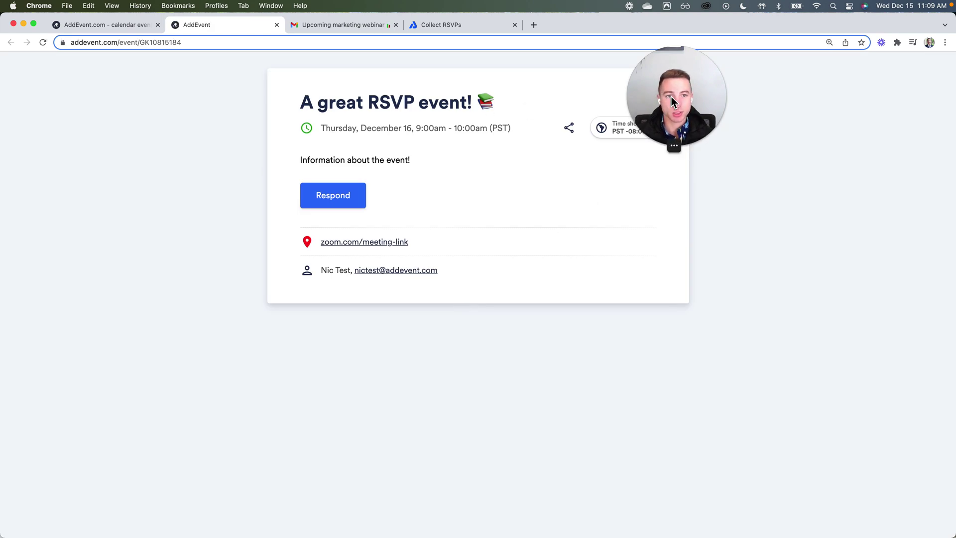
left_click_drag(672, 97, 694, 87)
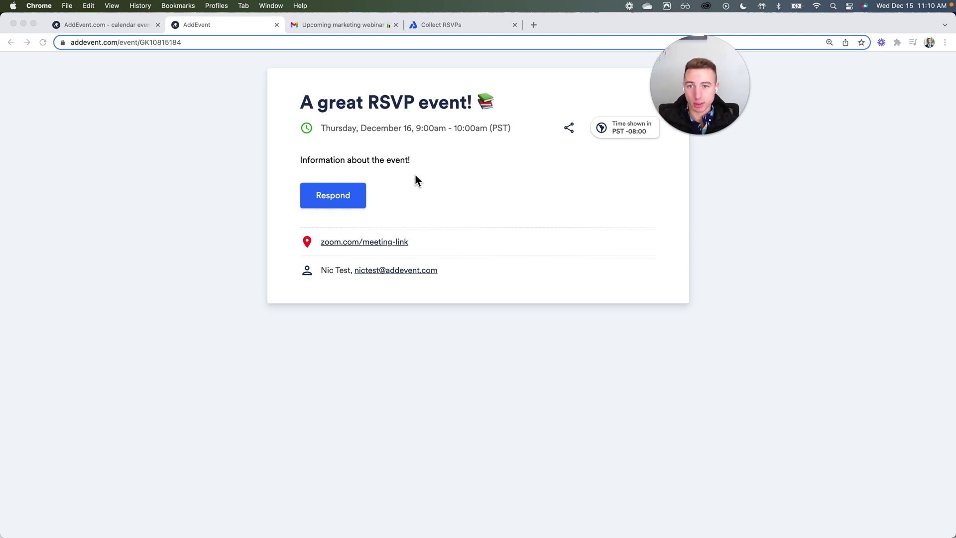
Open the event's registration form, try the Interested and Can't go responses, and choose Going
left_click(342, 199)
left_click(342, 198)
scroll(429, 210, "down", 2)
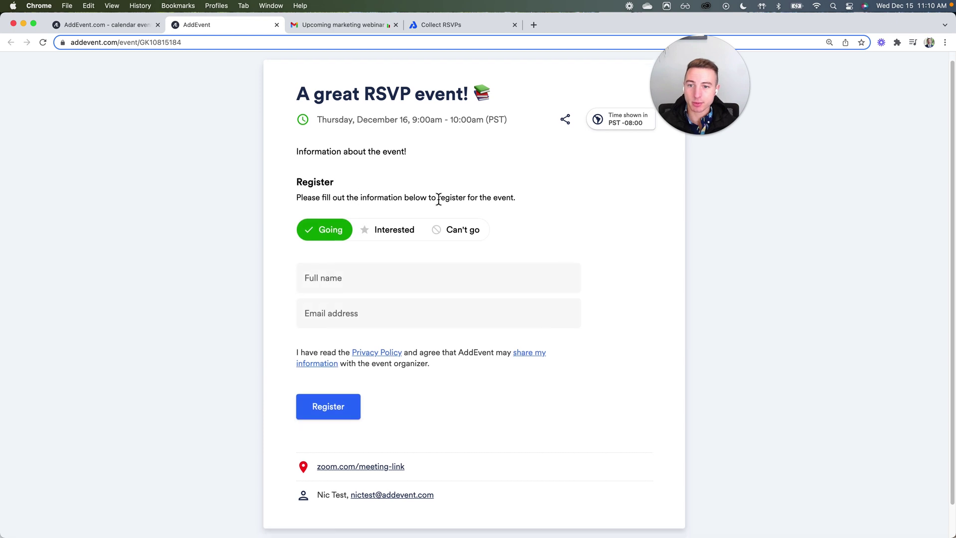
left_click(393, 200)
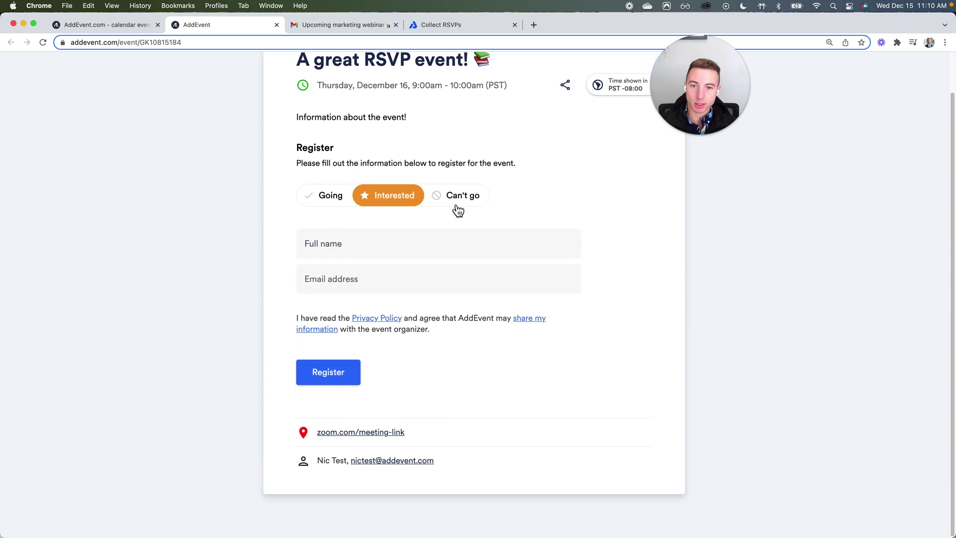
left_click(455, 201)
left_click(319, 198)
Fill in the attendee's full name and email address and submit the registration
left_click(328, 253)
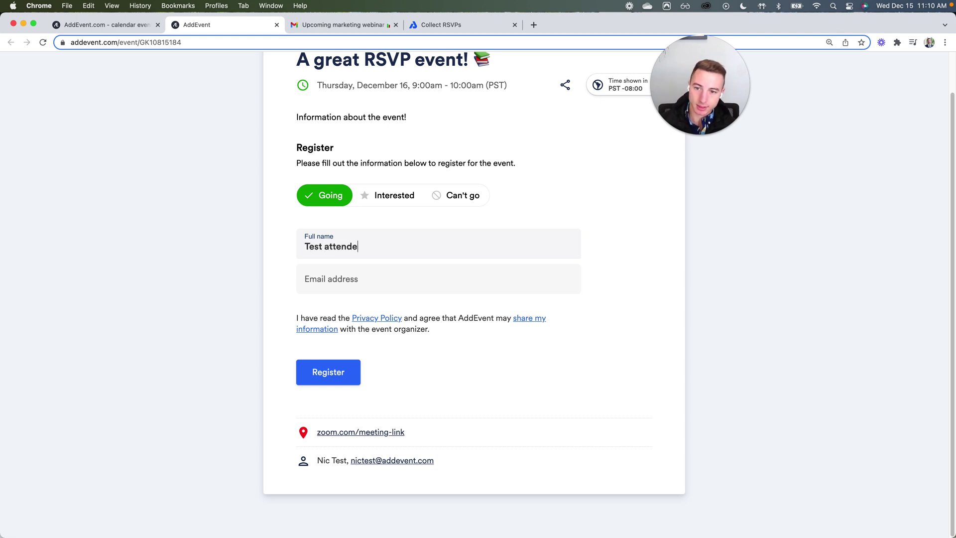
key("Tab")
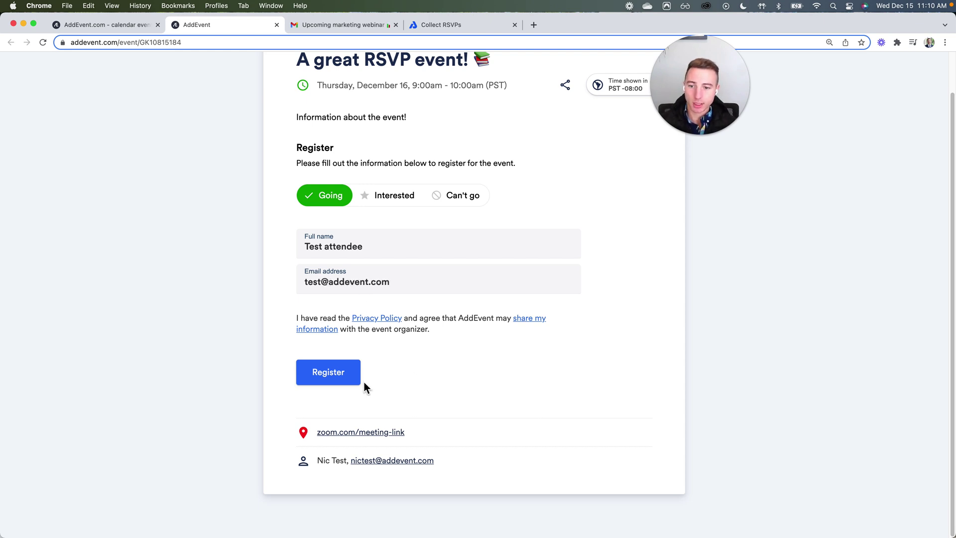
left_click(335, 377)
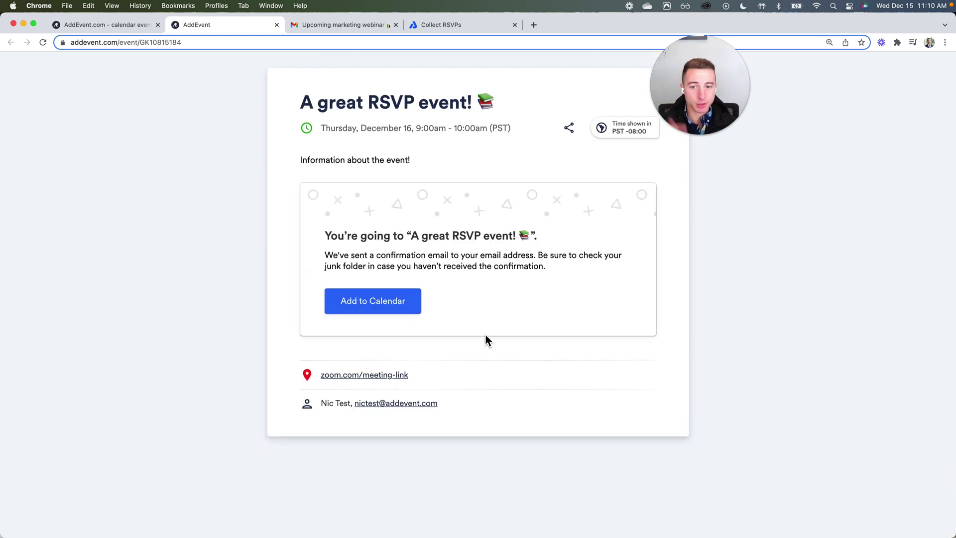
Add the registered event to Google Calendar and save it there
left_click(400, 306)
left_click(403, 279)
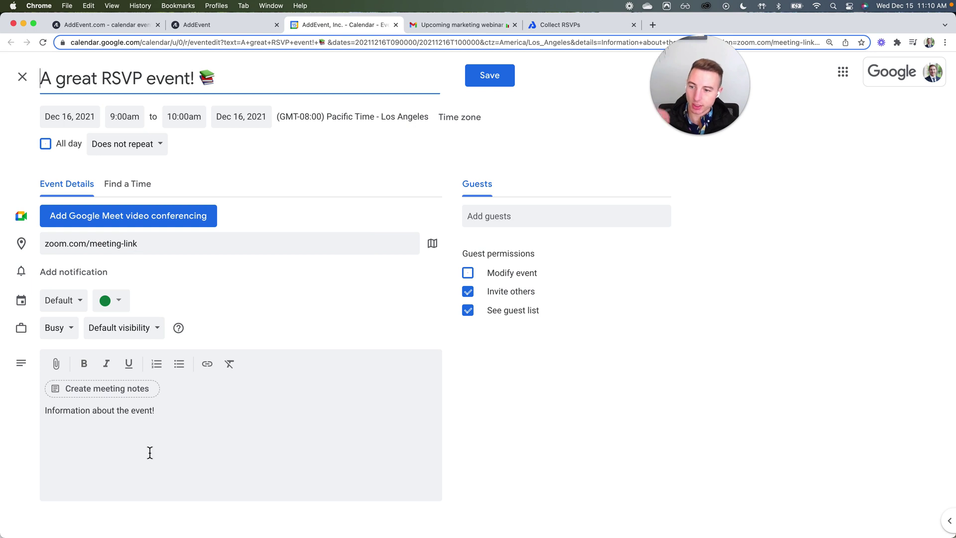
left_click(482, 75)
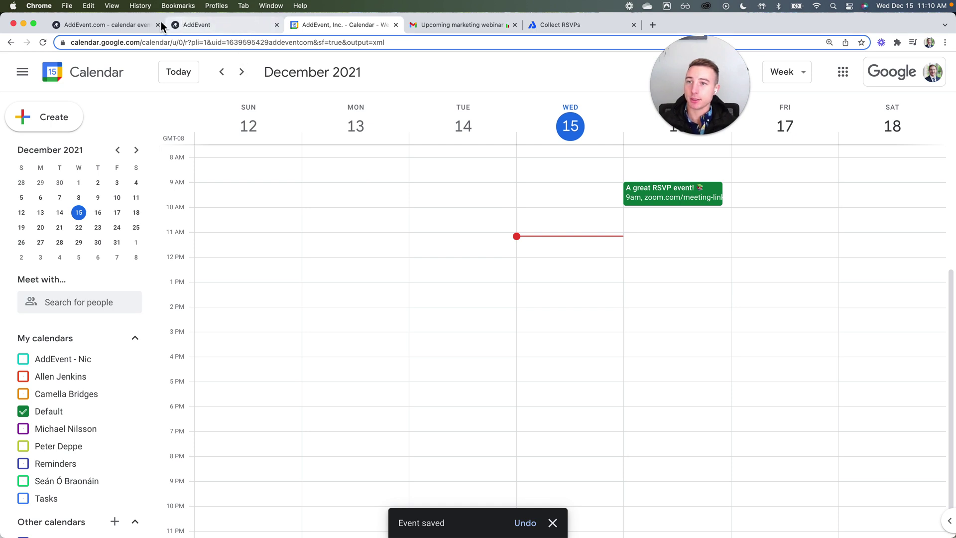
Return to the AddEvent event page, reload it and check the attendee list for the new registration
left_click(125, 25)
scroll(344, 255, "up", 5)
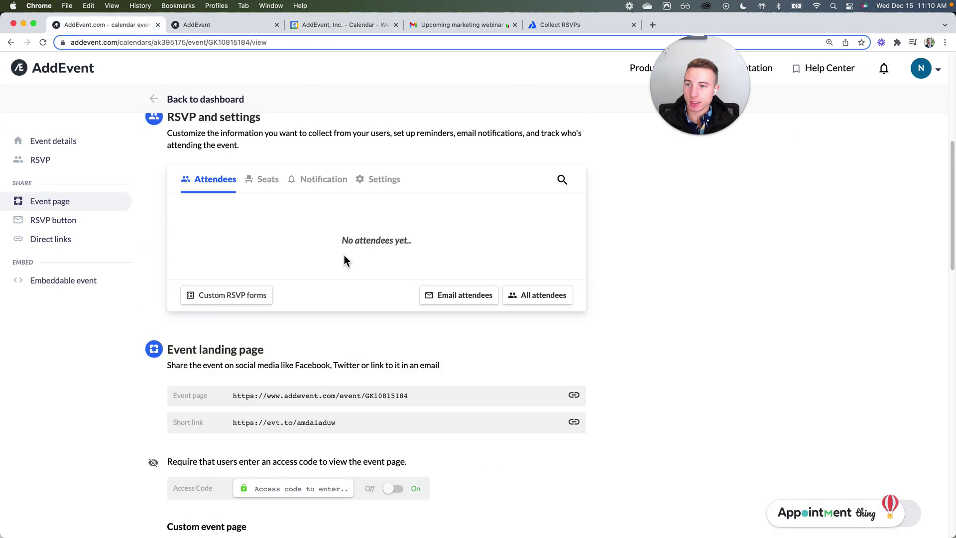
left_click(43, 42)
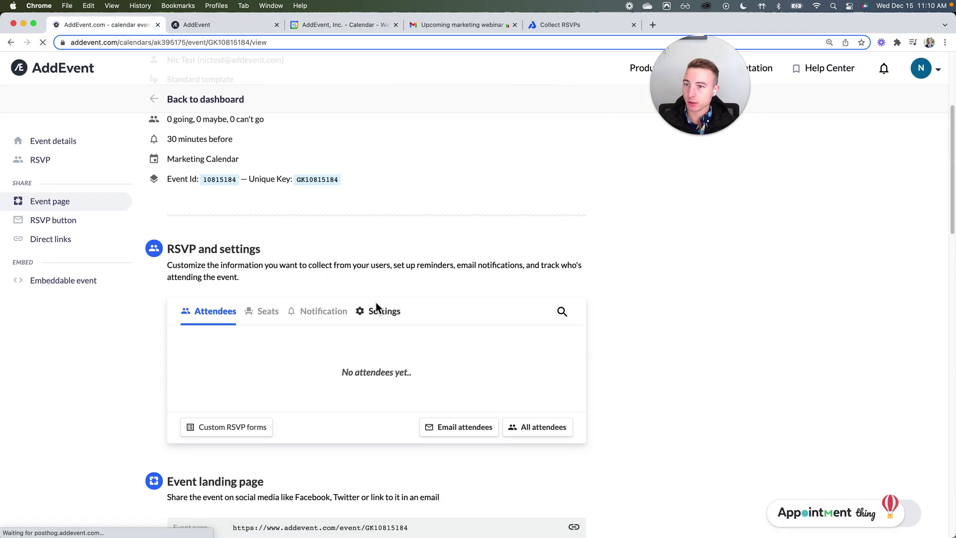
scroll(260, 391, "down", 1)
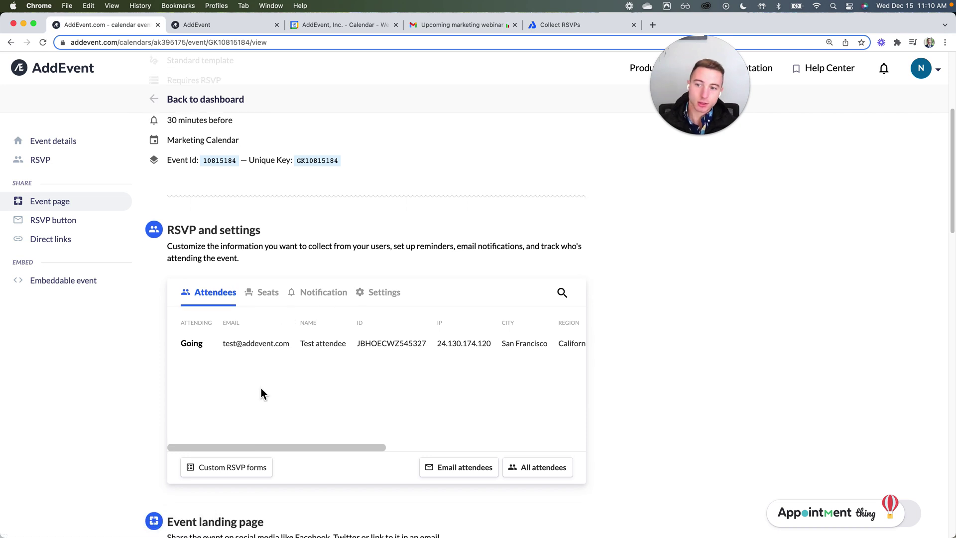
scroll(266, 391, "down", 1)
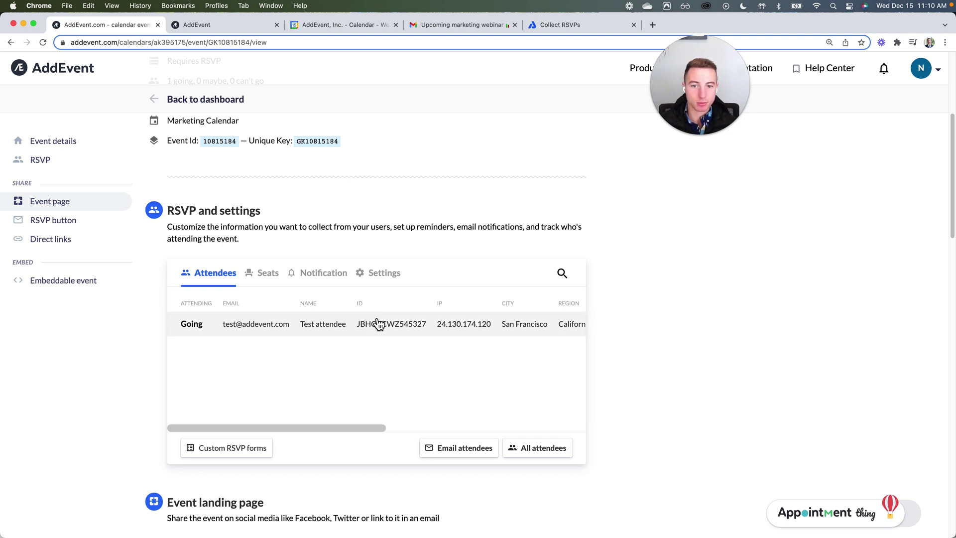
left_click_drag(330, 426, 286, 403)
Copy the style 1 RSVP button from the event's RSVP button section
scroll(130, 409, "down", 5)
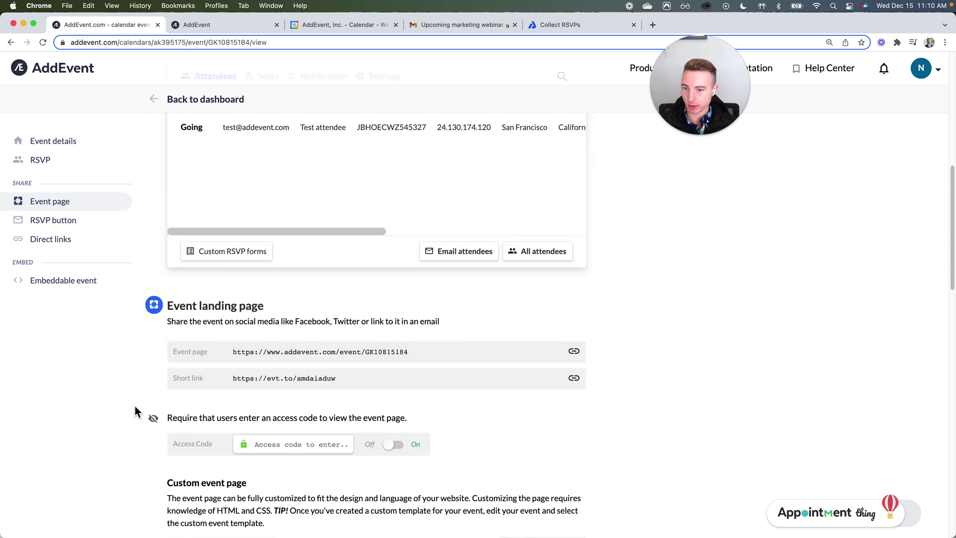
scroll(432, 310, "up", 3)
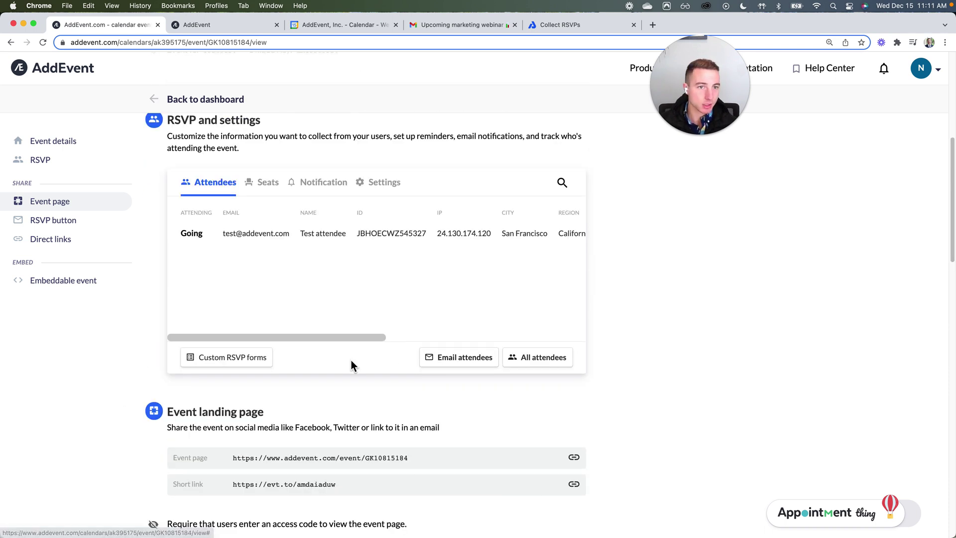
scroll(376, 420, "down", 3)
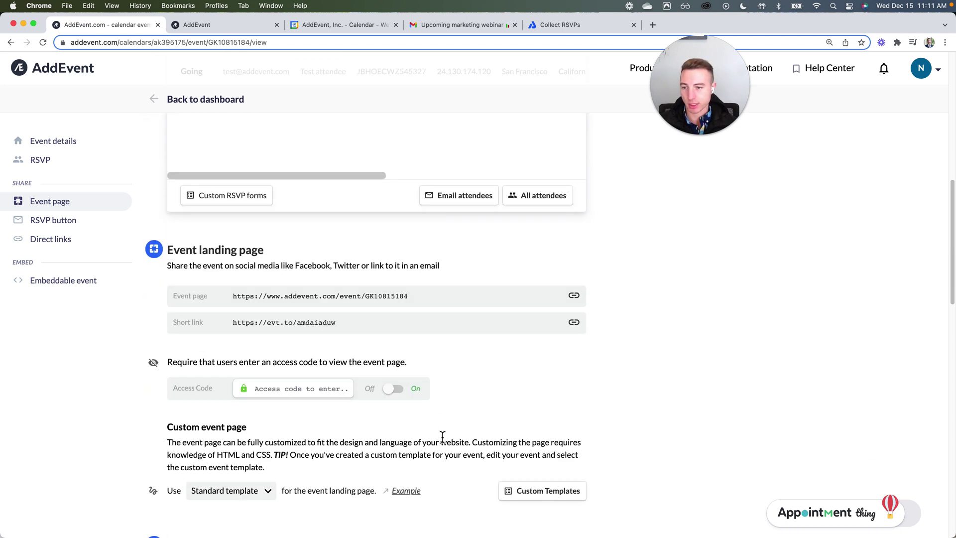
scroll(442, 437, "down", 1)
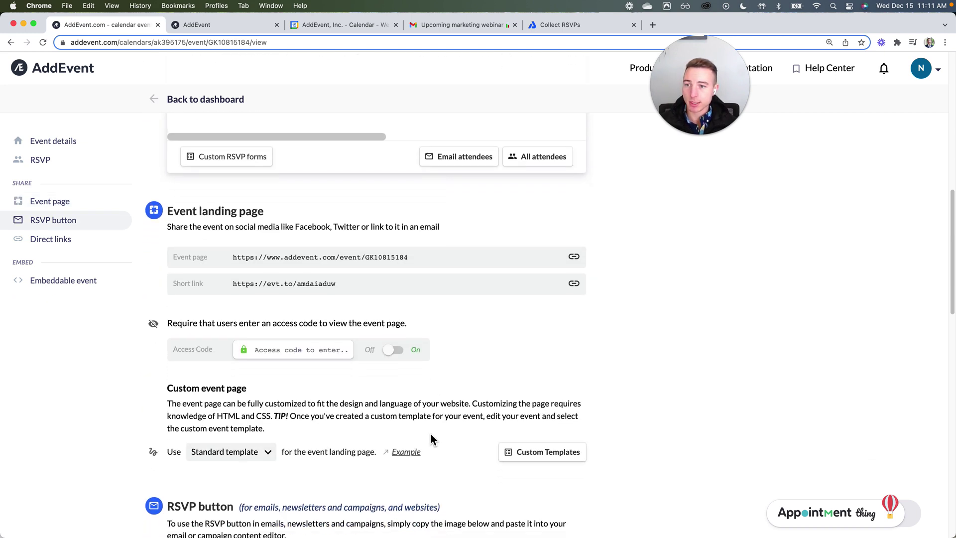
scroll(431, 439, "down", 4)
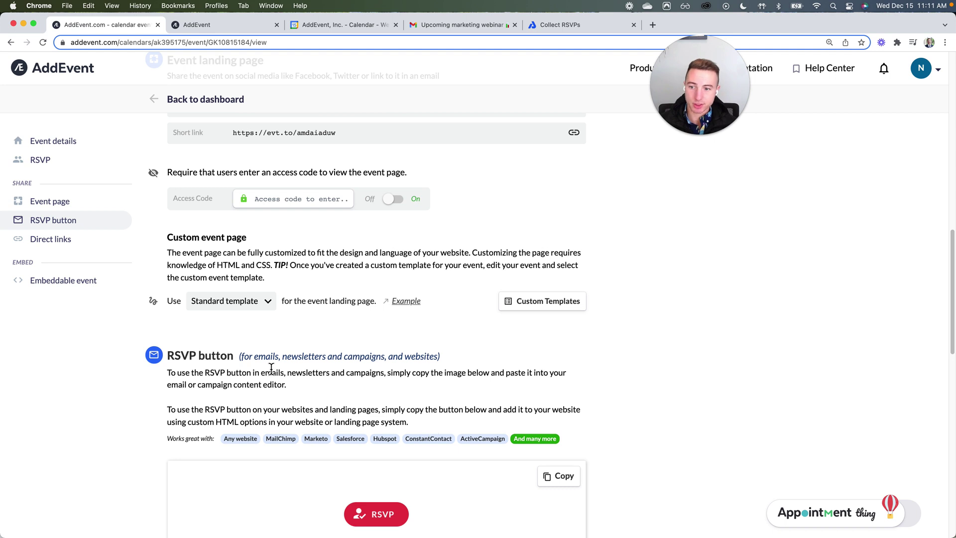
scroll(271, 368, "down", 5)
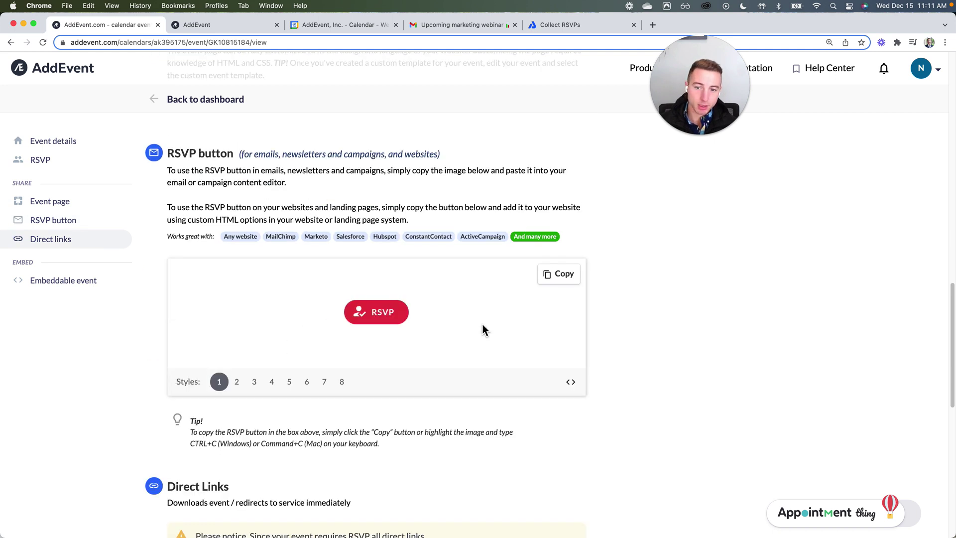
left_click(564, 275)
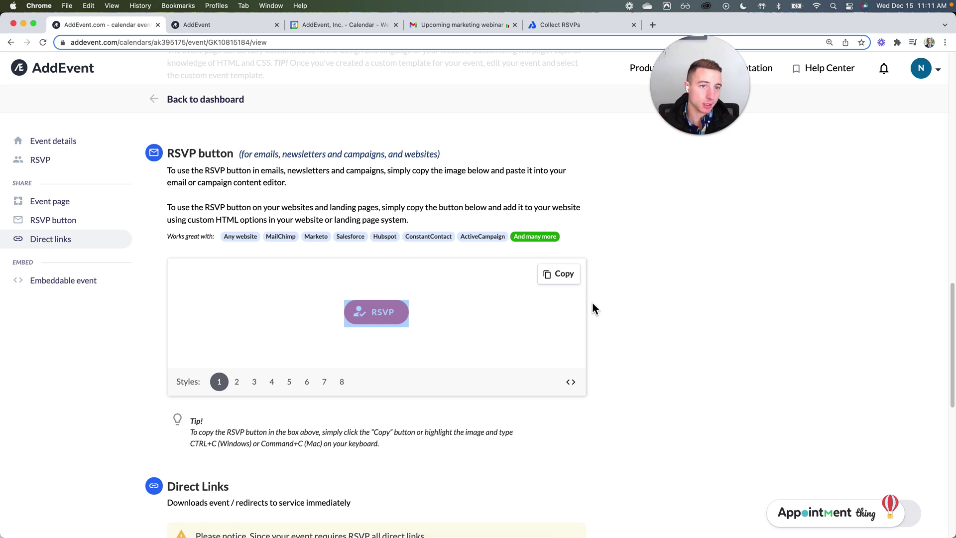
On the Collect RSVPs sample website, follow the RSVP button to the Marketing webinar page and open its registration form
left_click(570, 25)
scroll(700, 483, "down", 5)
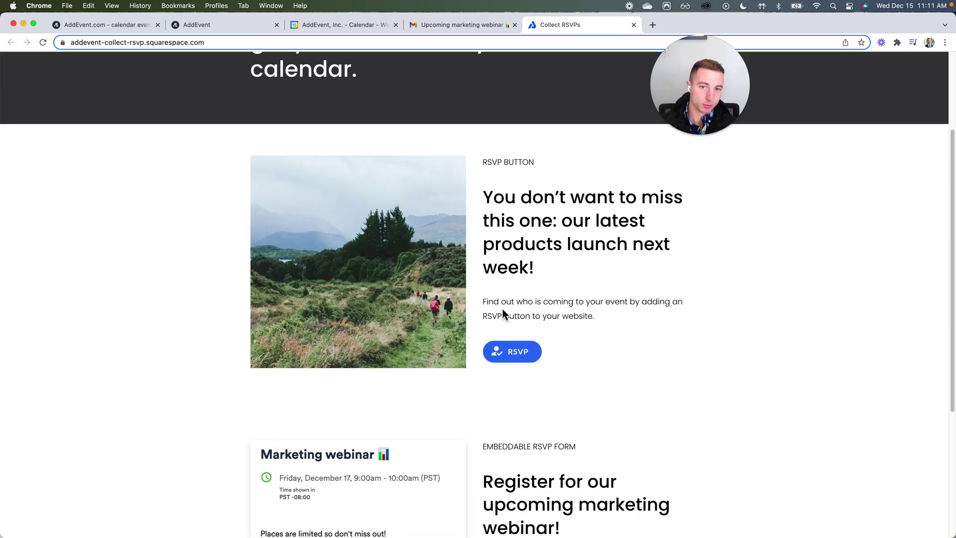
left_click(518, 352)
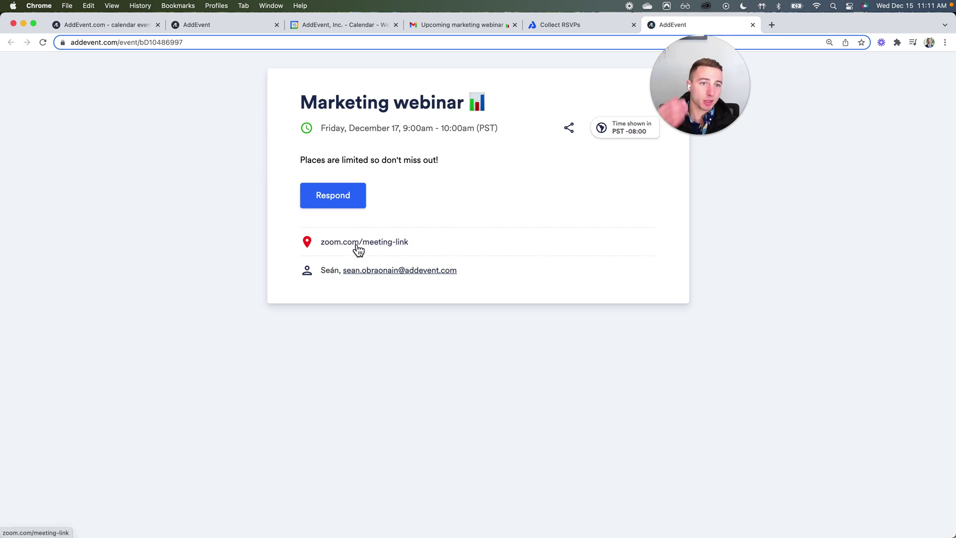
left_click(350, 199)
scroll(352, 349, "down", 2)
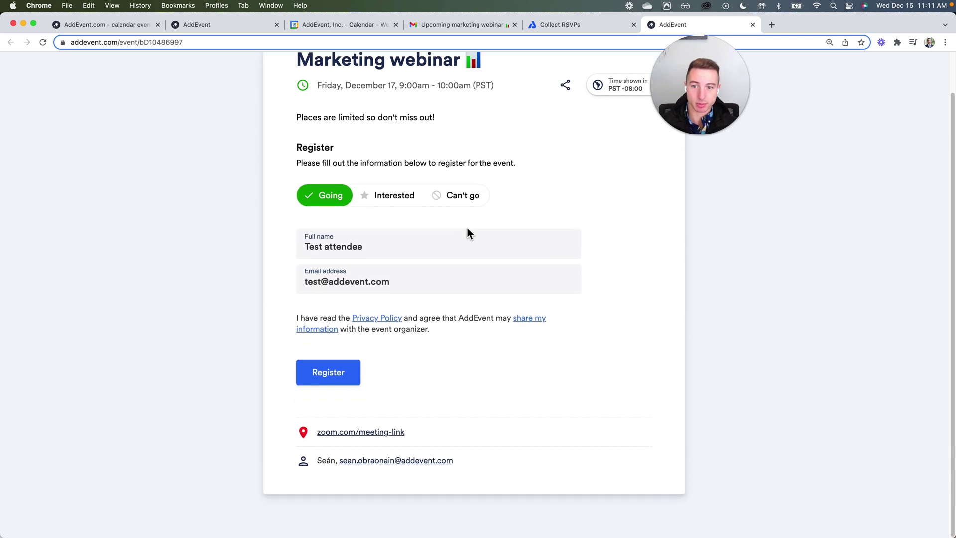
scroll(467, 228, "up", 2)
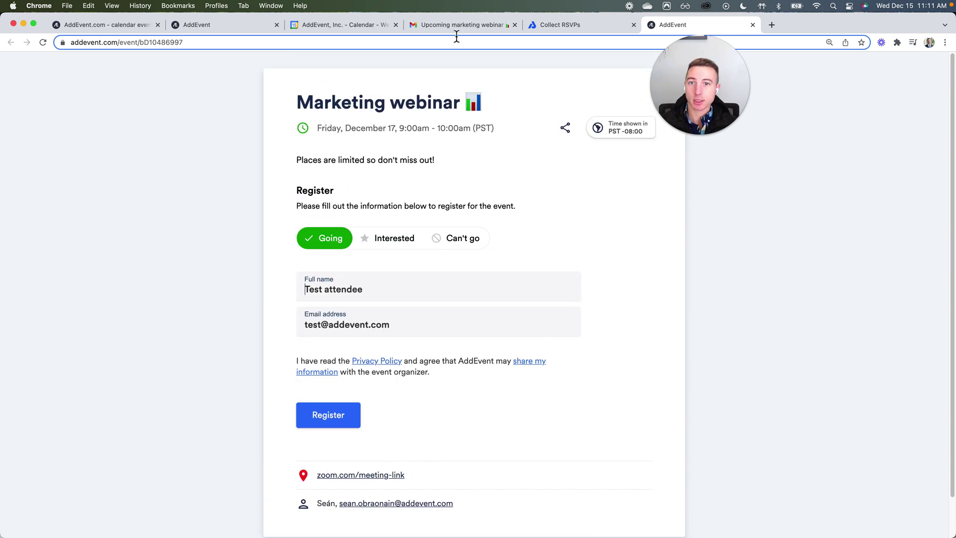
Copy the event's RSVP button again in AddEvent, then open the webinar page from the RSVP button in the Gmail webinar message
left_click(144, 30)
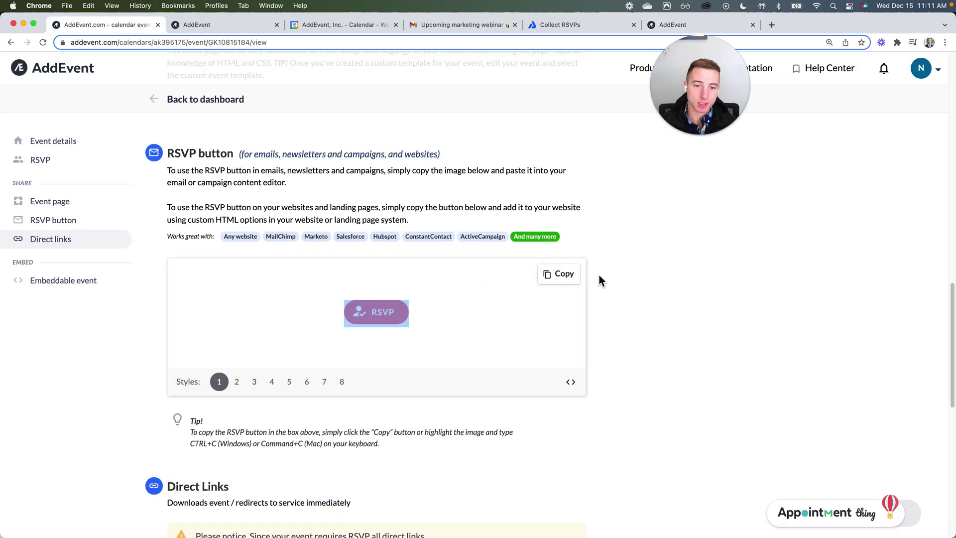
left_click(571, 278)
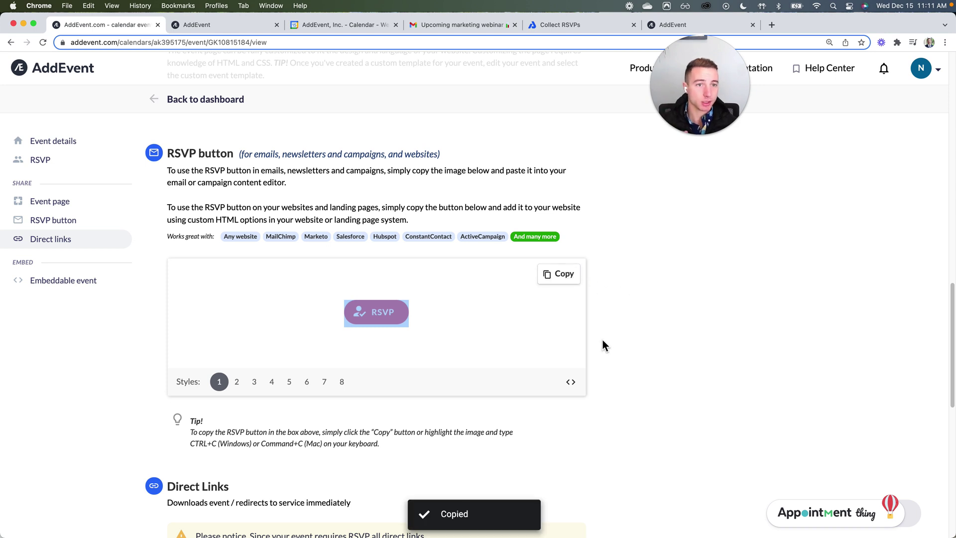
left_click(465, 27)
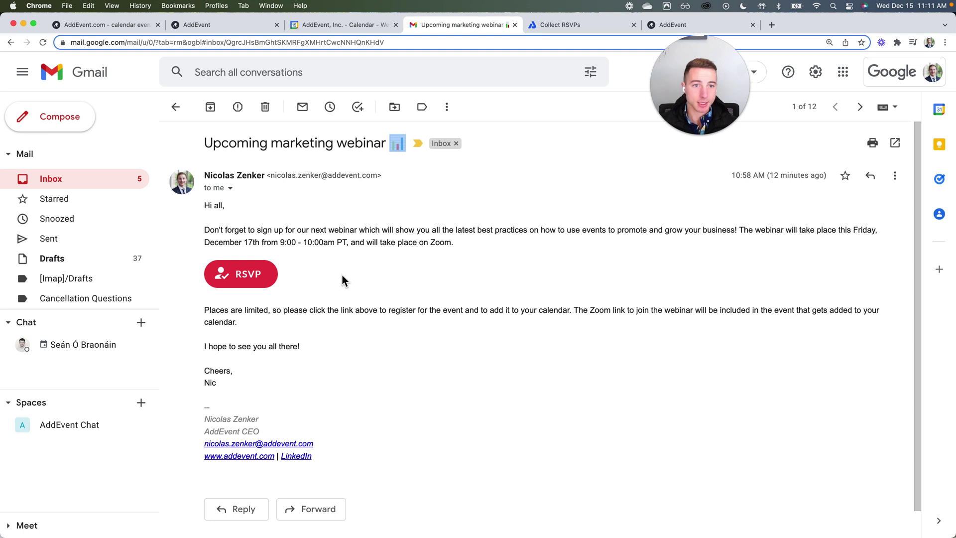
left_click(231, 279)
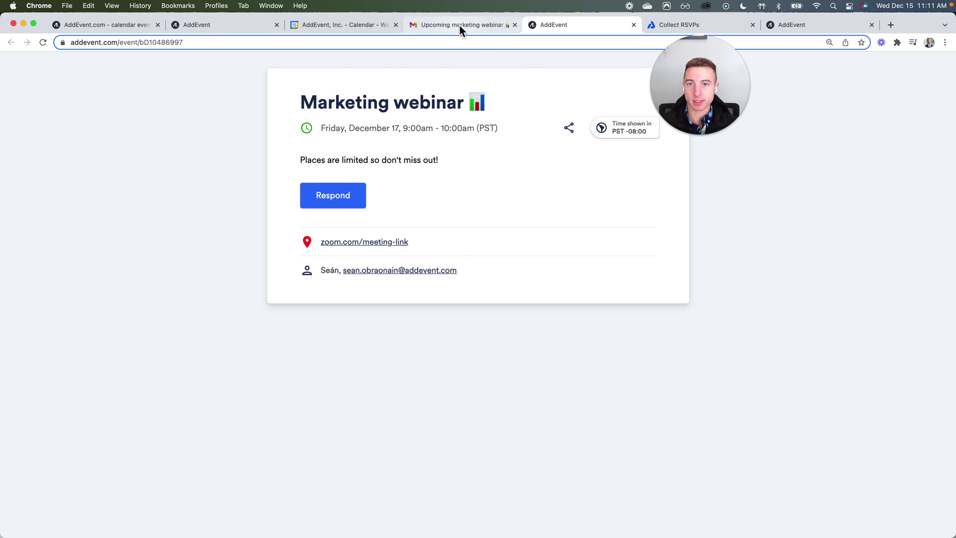
Return to the AddEvent event page and look over the direct links and the Embeddable event section
left_click(104, 26)
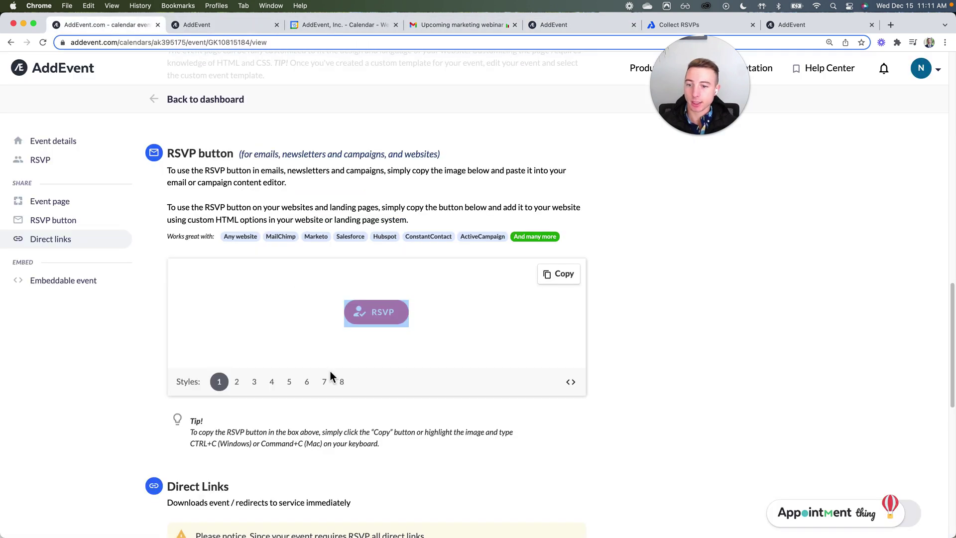
scroll(423, 494, "down", 8)
scroll(508, 443, "down", 3)
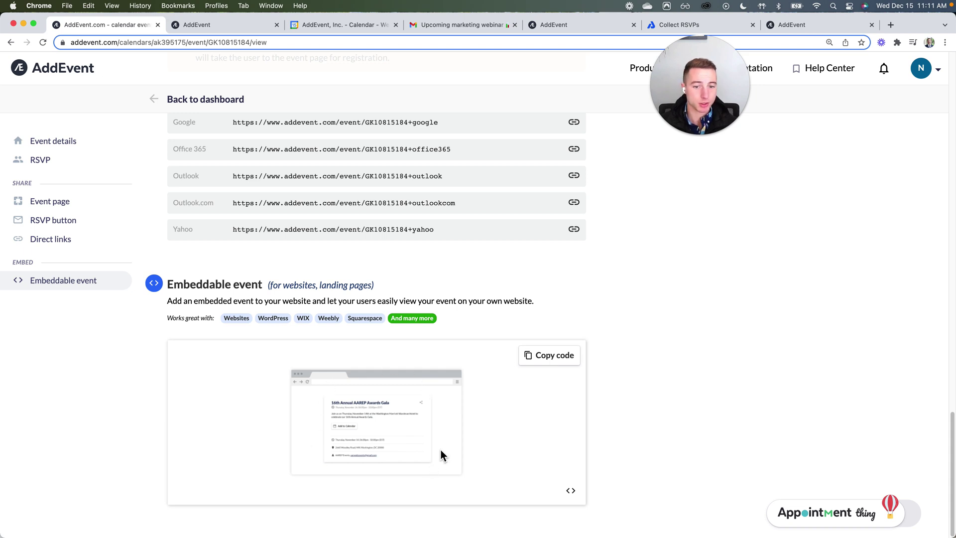
Open the embedded Marketing webinar registration form on the Collect RSVPs sample website and set the full name to Test
left_click(698, 25)
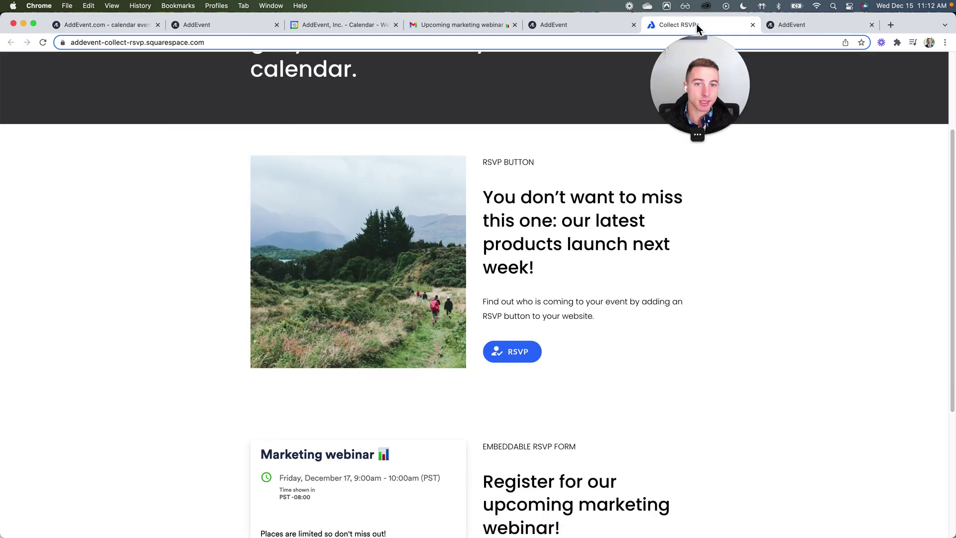
scroll(656, 389, "down", 4)
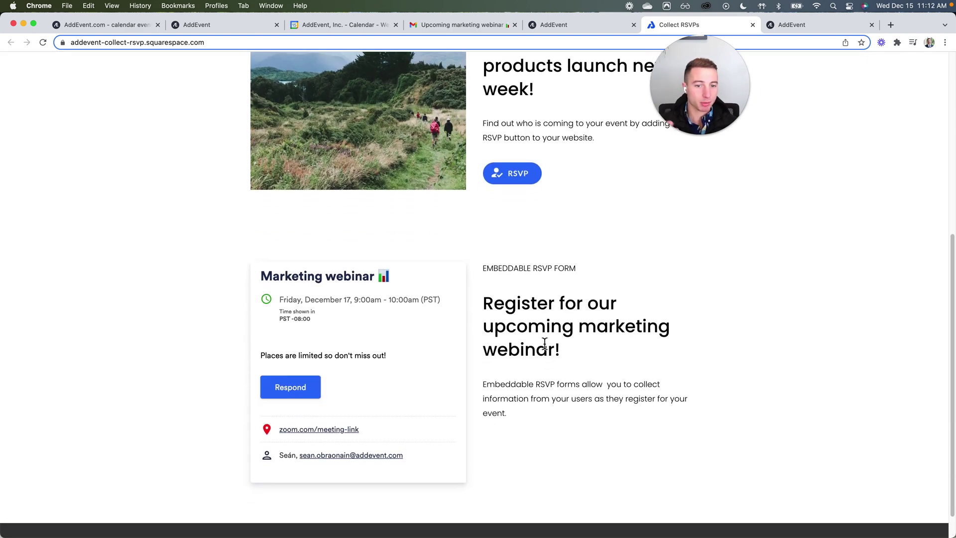
left_click(278, 390)
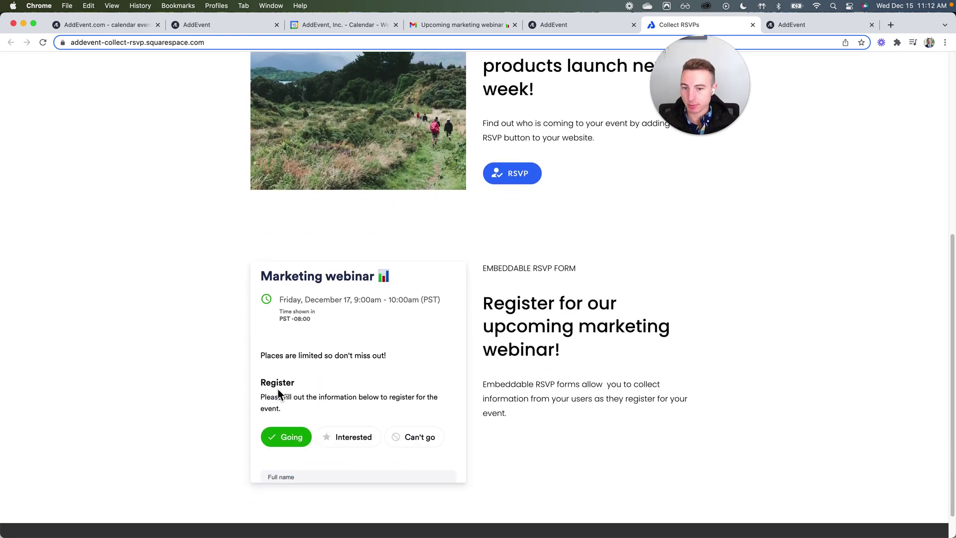
scroll(389, 378, "down", 4)
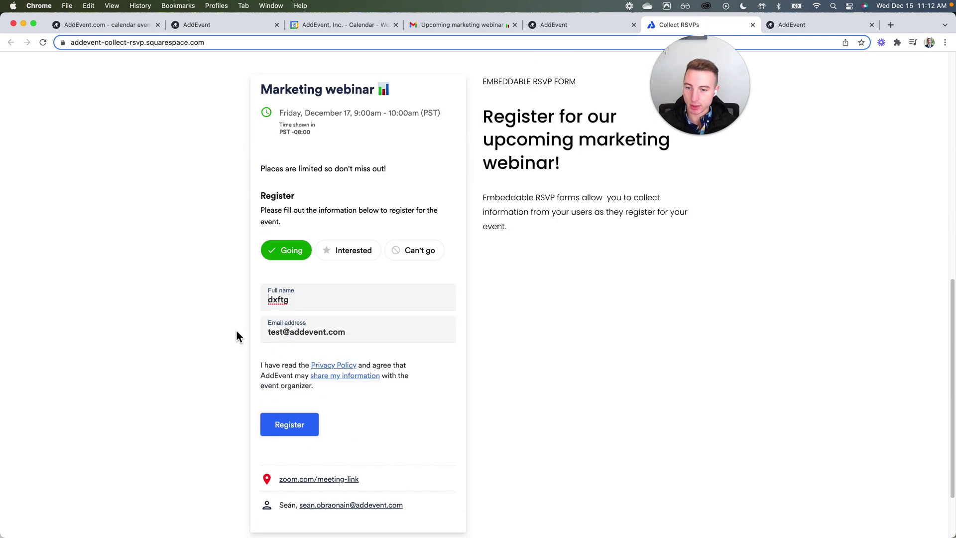
double_click(312, 302)
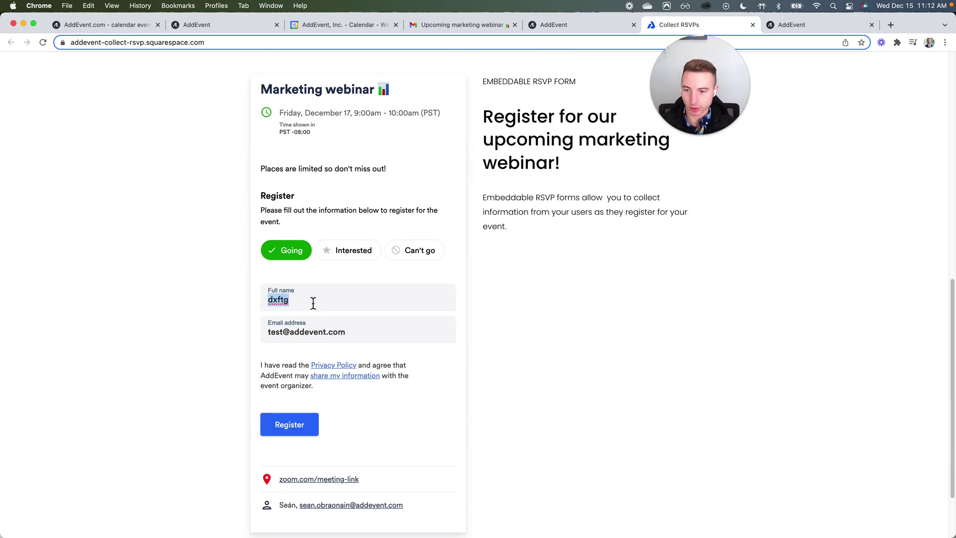
type("Test")
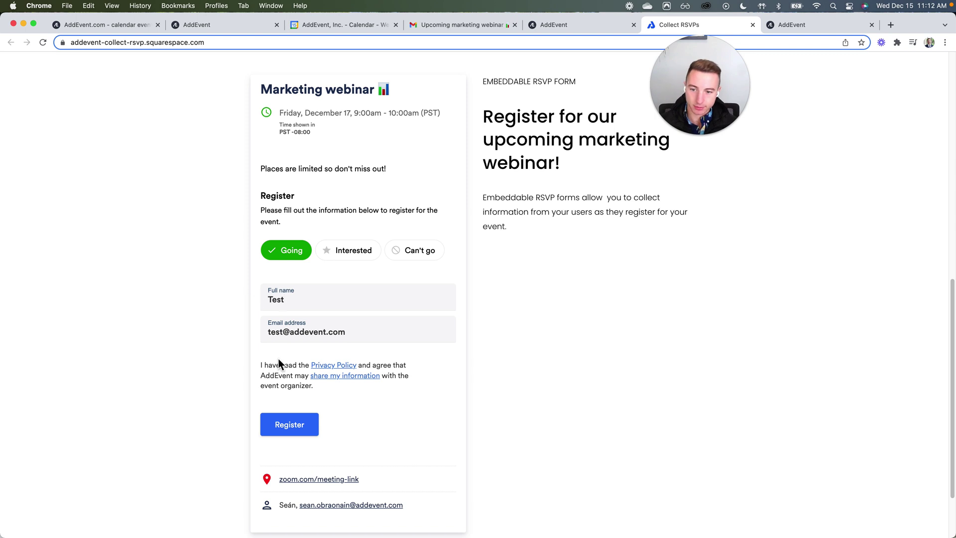
scroll(299, 390, "down", 1)
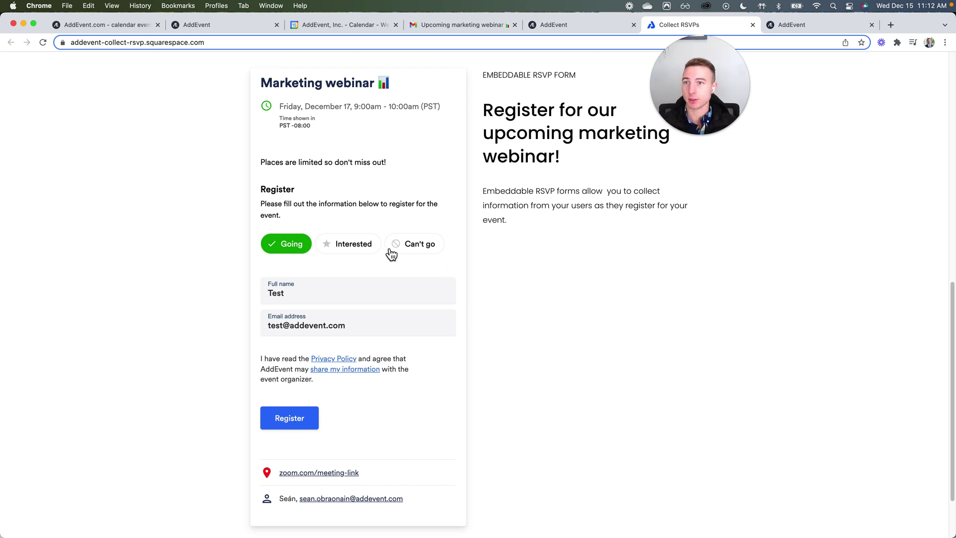
Return to the AddEvent event page and review its attendee list and event details
left_click(132, 28)
scroll(553, 294, "up", 8)
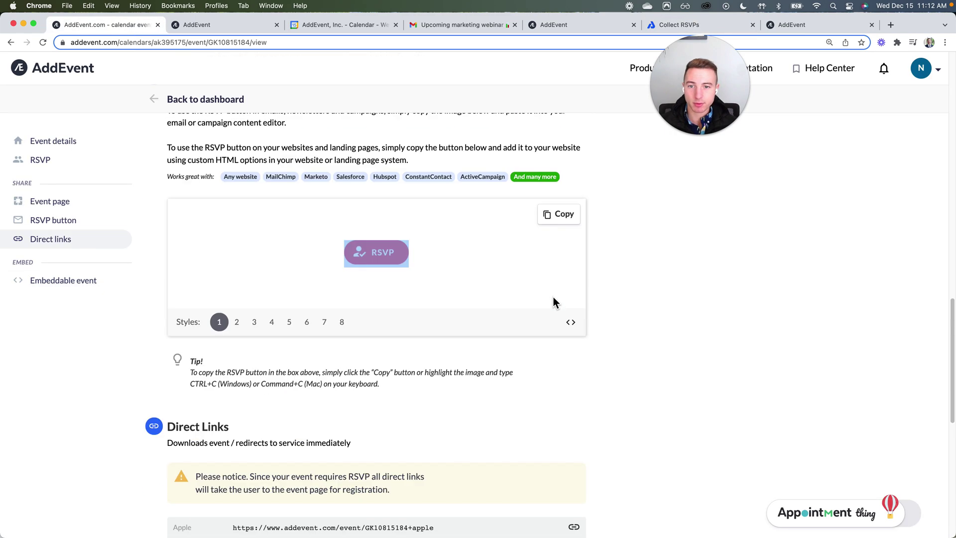
scroll(554, 299, "up", 10)
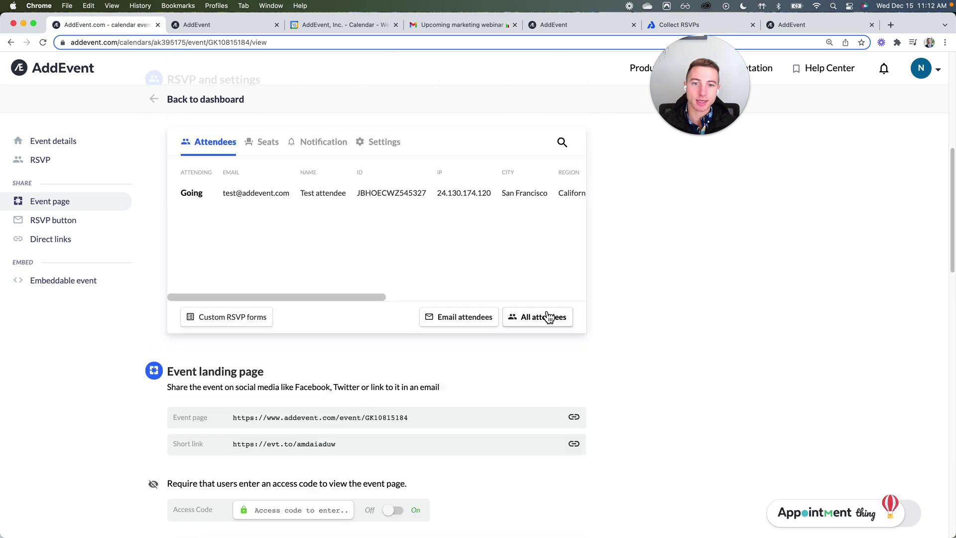
scroll(548, 317, "up", 6)
scroll(545, 319, "up", 2)
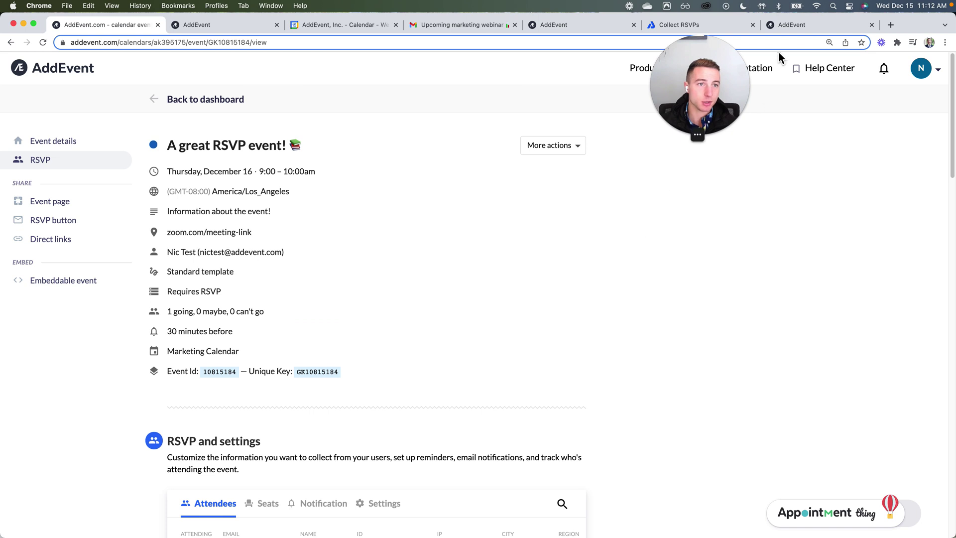
Revisit the Marketing webinar registration page and the embedded registration form on the sample website to compare them
left_click(790, 28)
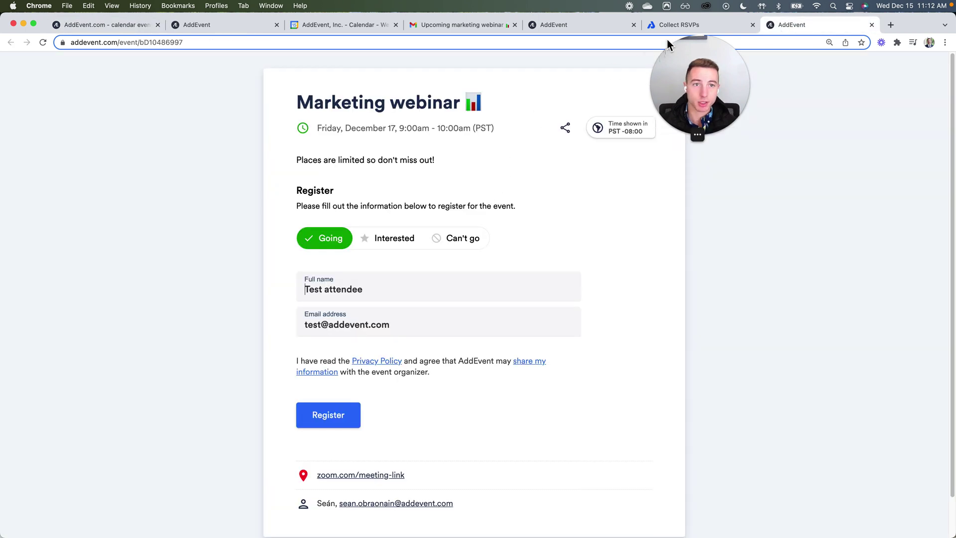
left_click(679, 24)
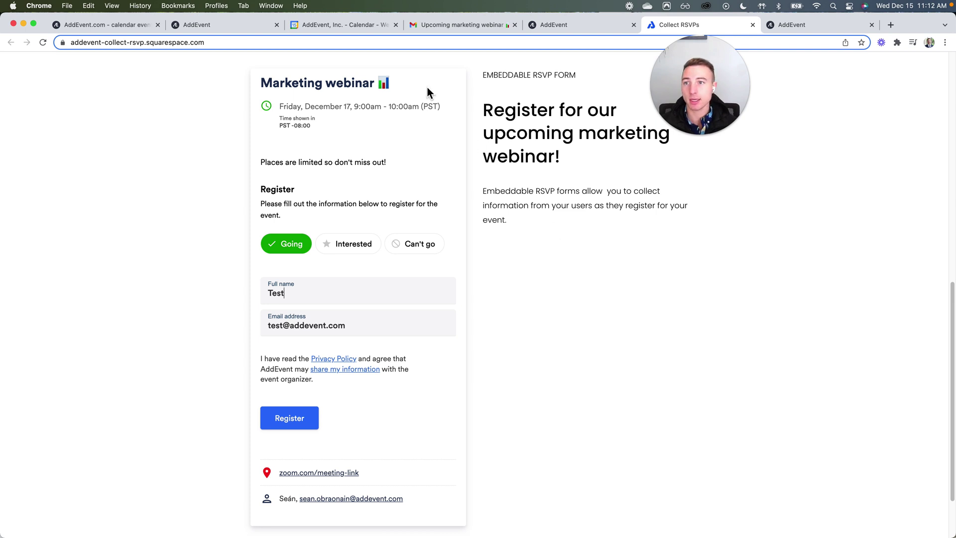
scroll(394, 140, "up", 1)
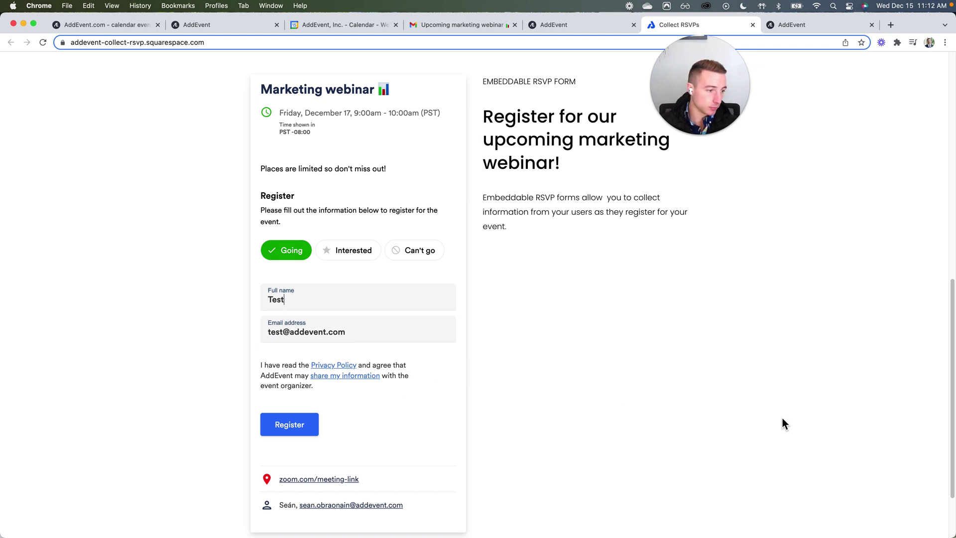
scroll(495, 355, "down", 3)
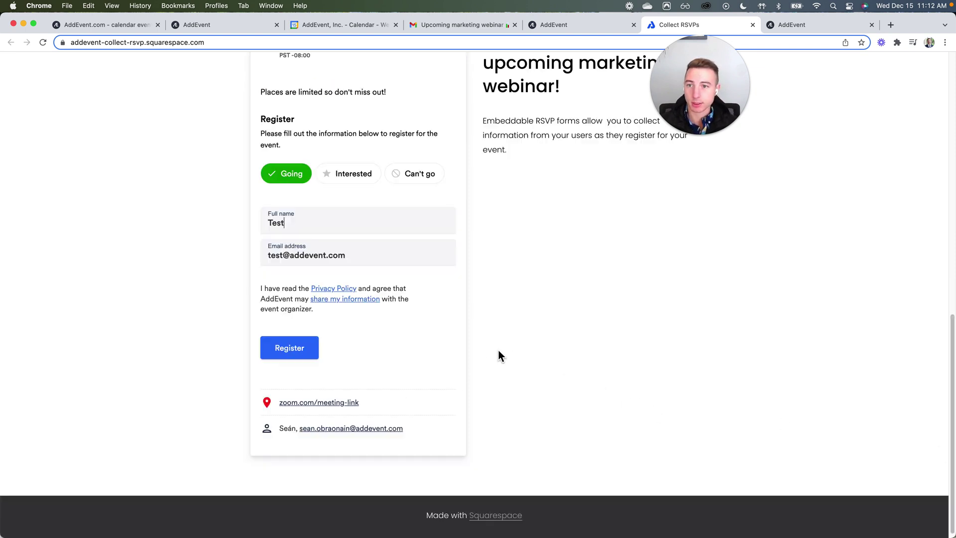
scroll(484, 339, "up", 6)
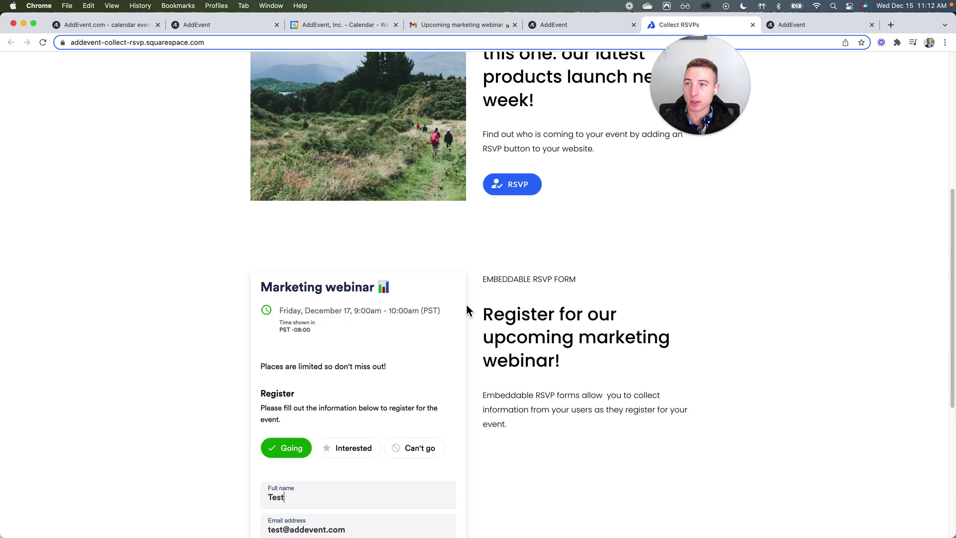
Go back from the AddEvent event page to the calendar dashboard
left_click(131, 25)
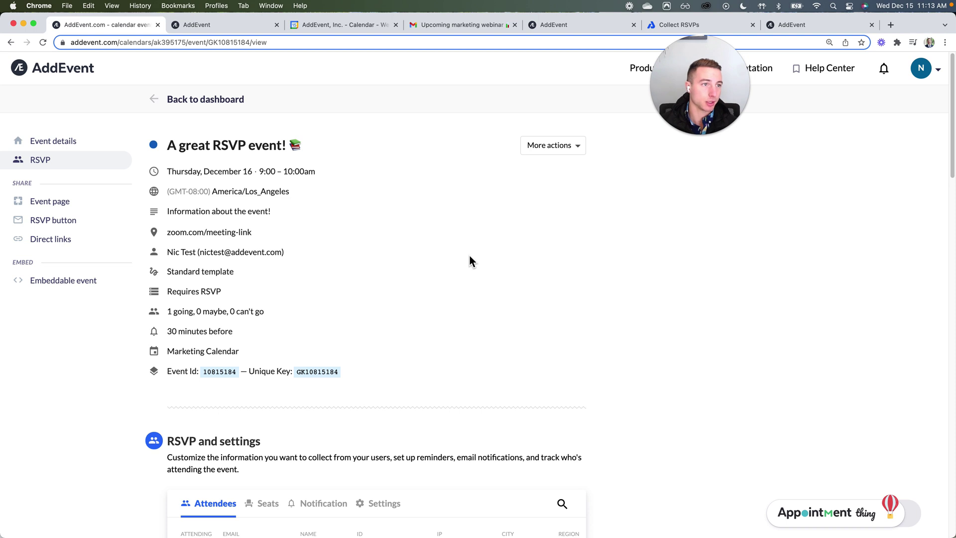
left_click(154, 96)
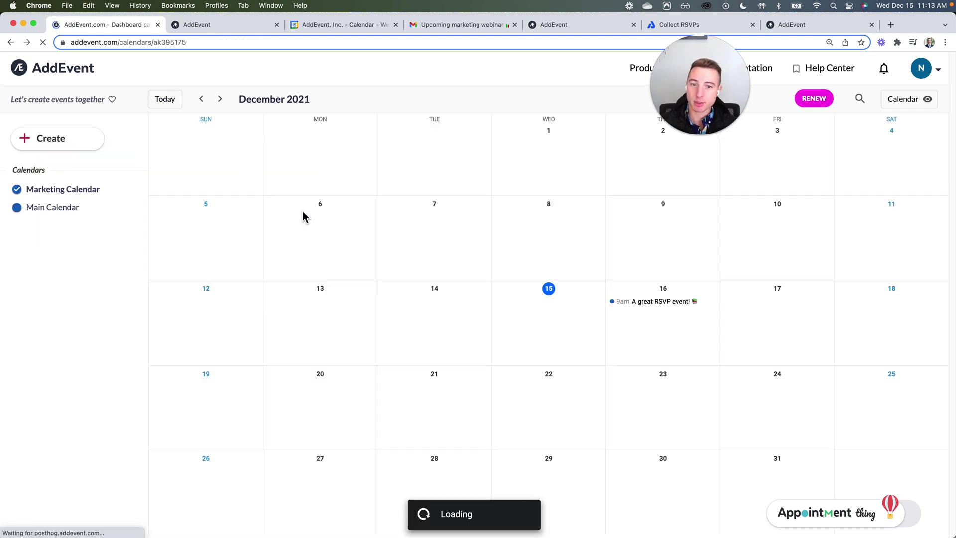